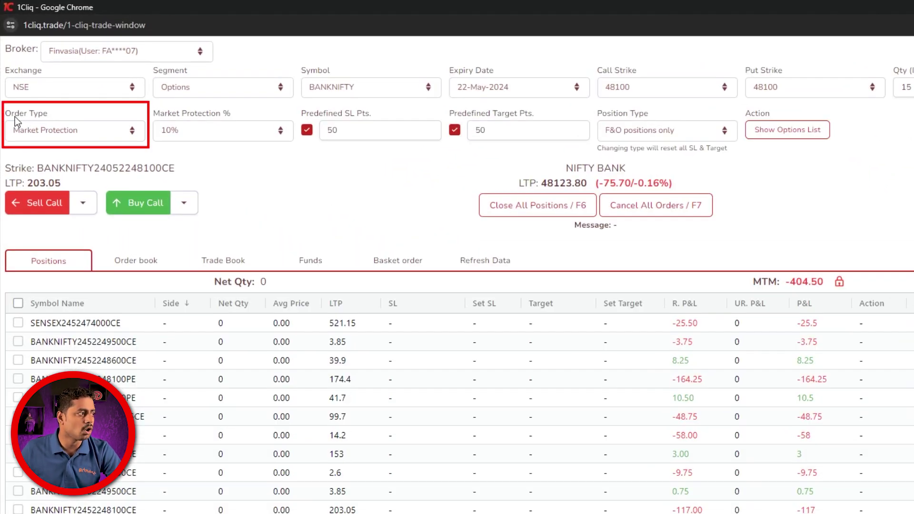
# Step: Buy 15 quantity of the BANKNIFTY 48100 call with the Market order type and open the order book
pyautogui.click(68, 136)
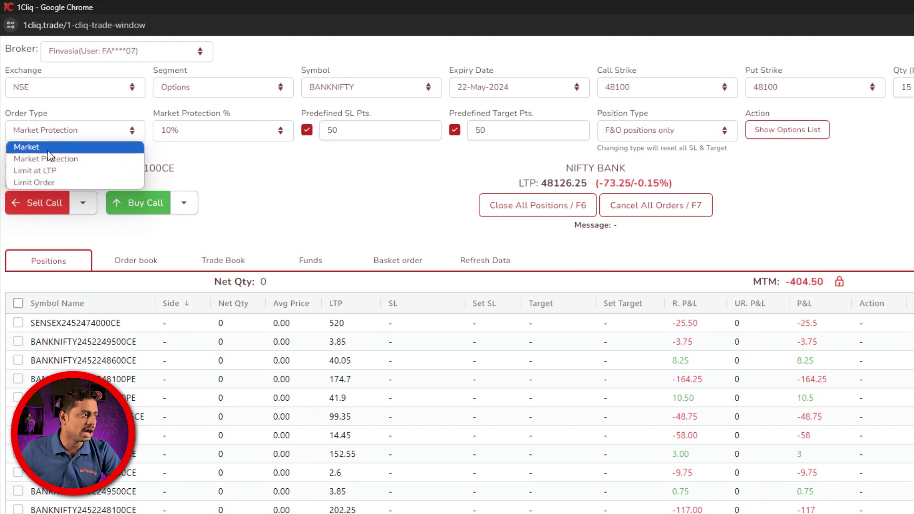
pyautogui.click(47, 151)
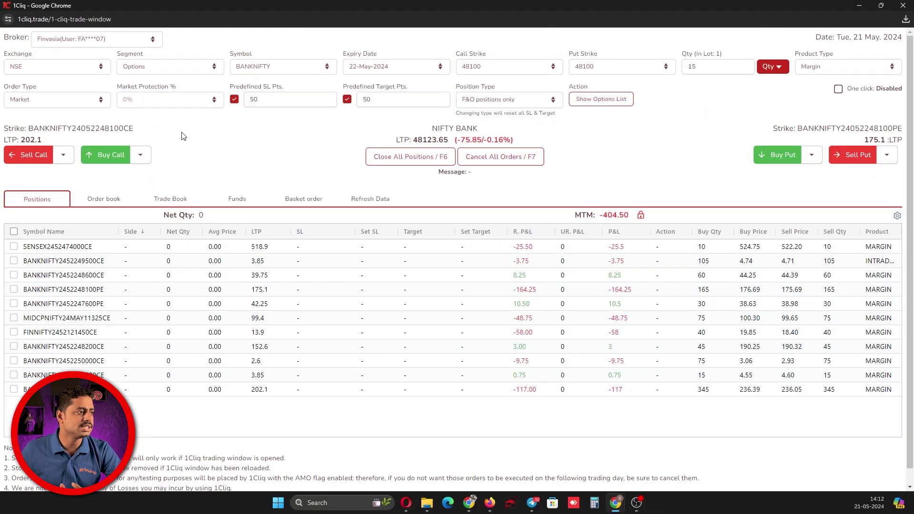
pyautogui.click(99, 161)
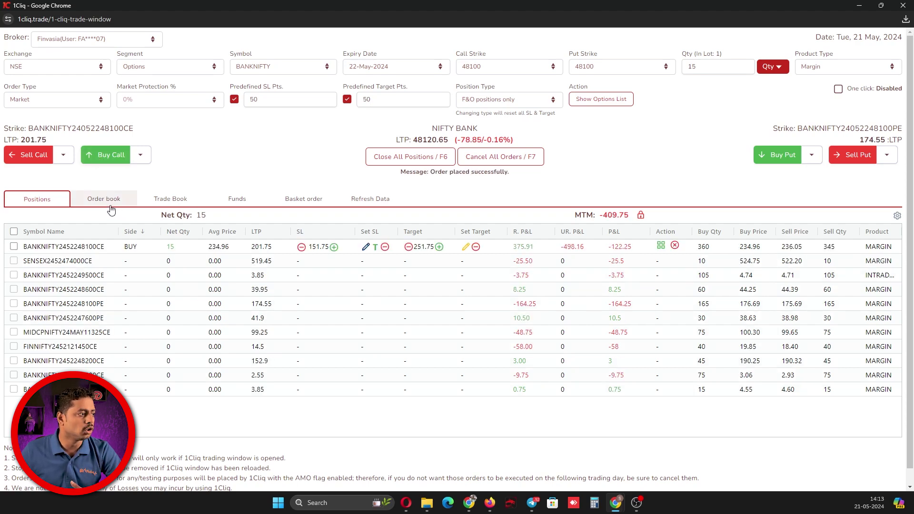
pyautogui.click(110, 200)
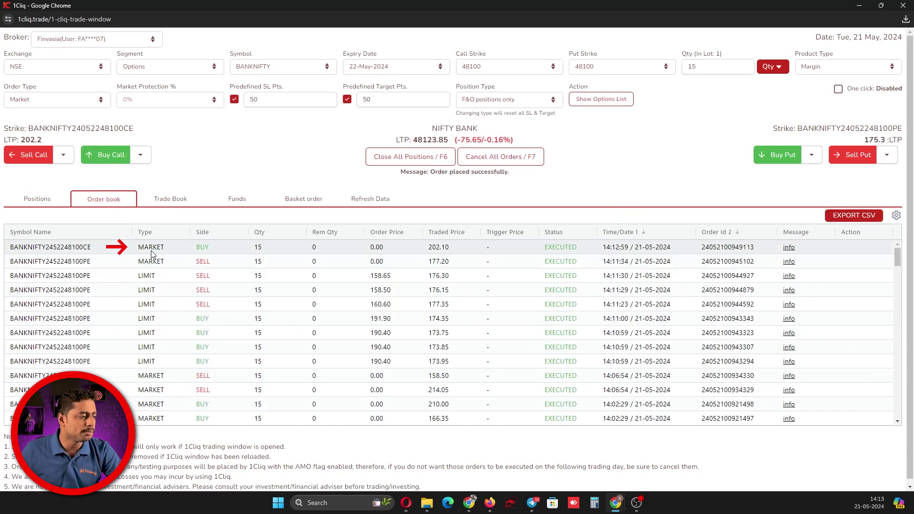
# Step: Sell the BANKNIFTY 48100 call at market and return to the positions list
pyautogui.click(41, 156)
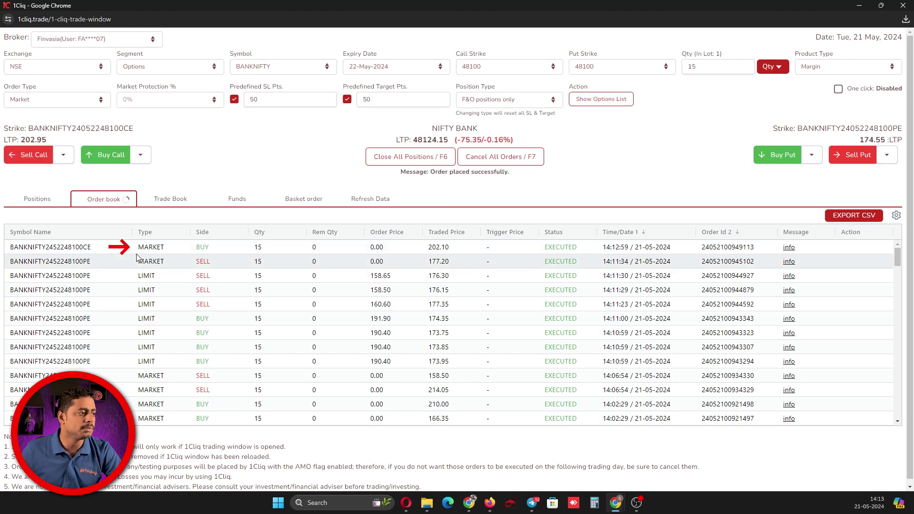
pyautogui.click(32, 202)
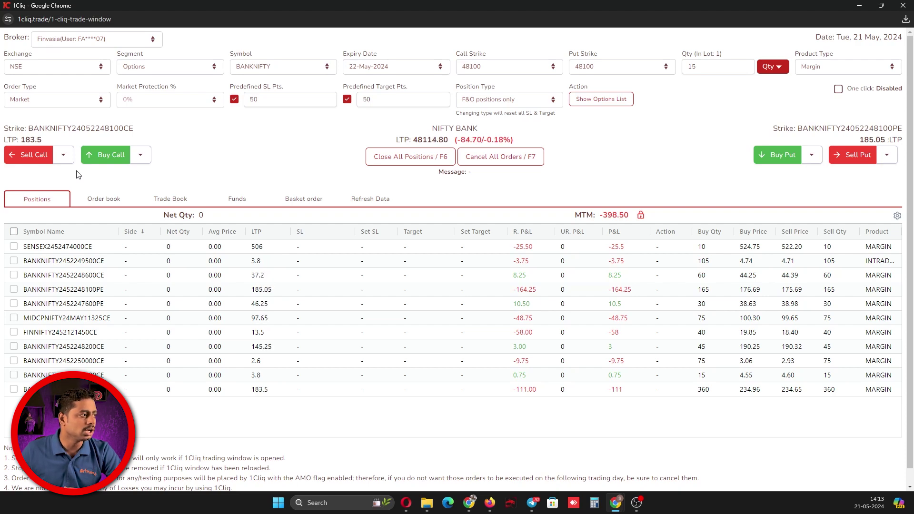
pyautogui.click(60, 105)
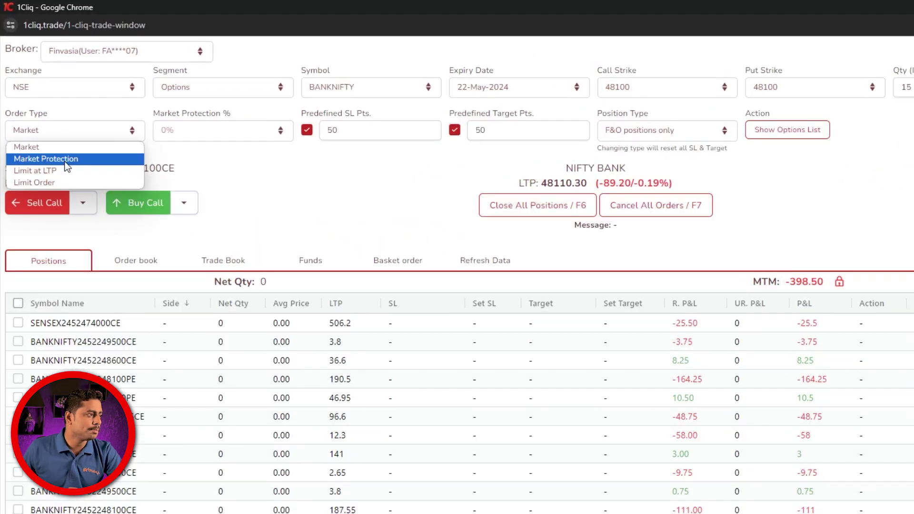
pyautogui.click(39, 126)
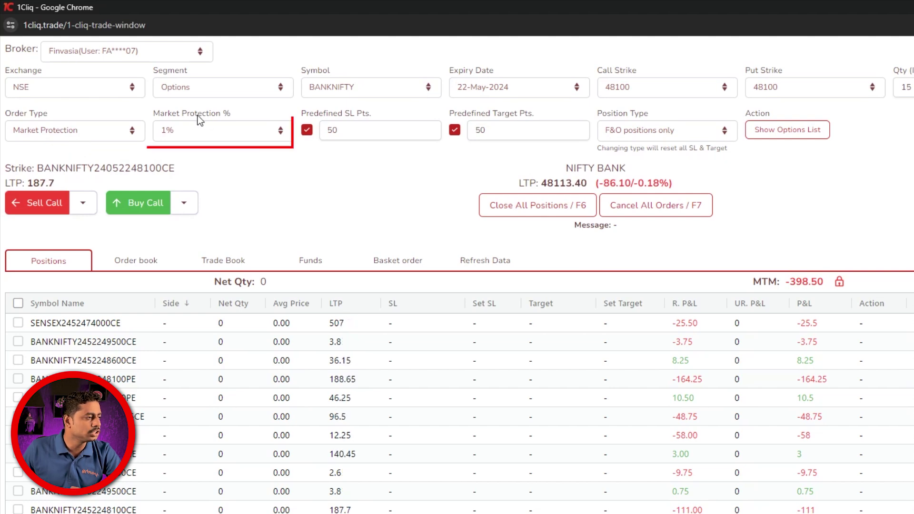
pyautogui.click(128, 133)
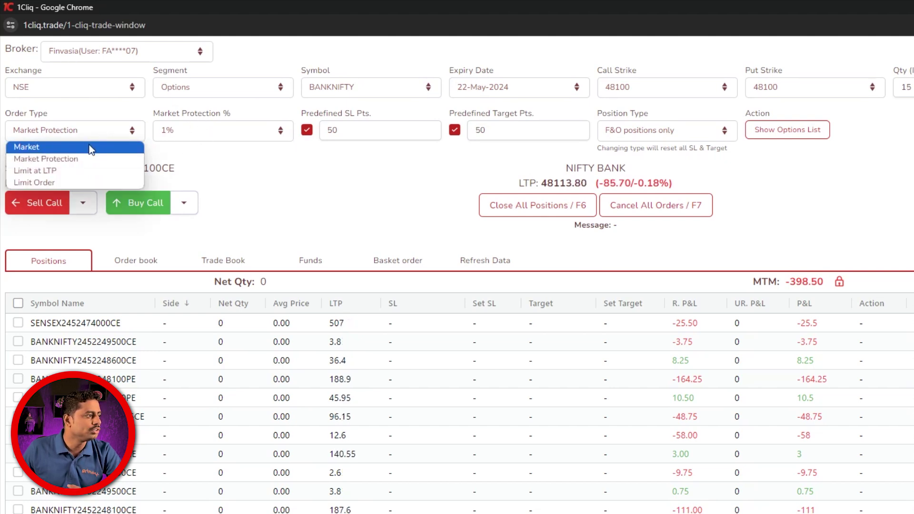
pyautogui.click(59, 145)
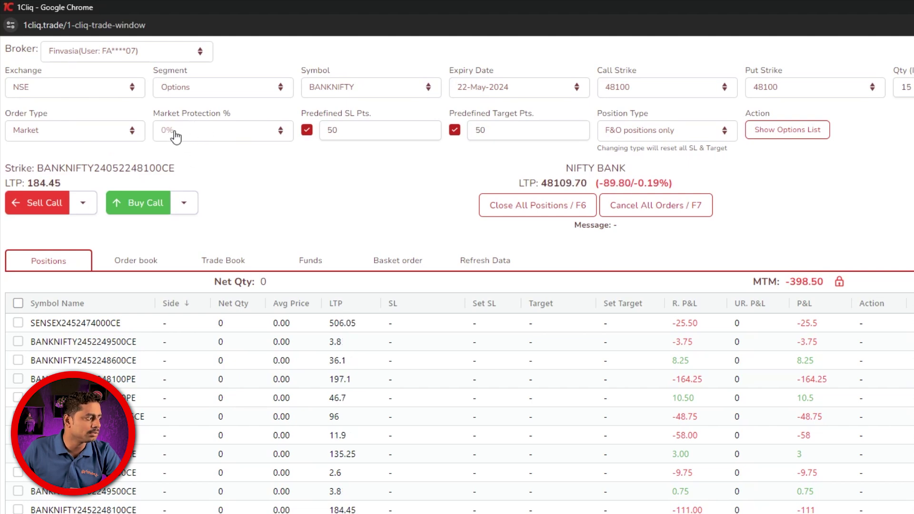
# Step: Buy the BANKNIFTY 48100 call with the Market Protection order type at 10% and open the order book
pyautogui.click(91, 139)
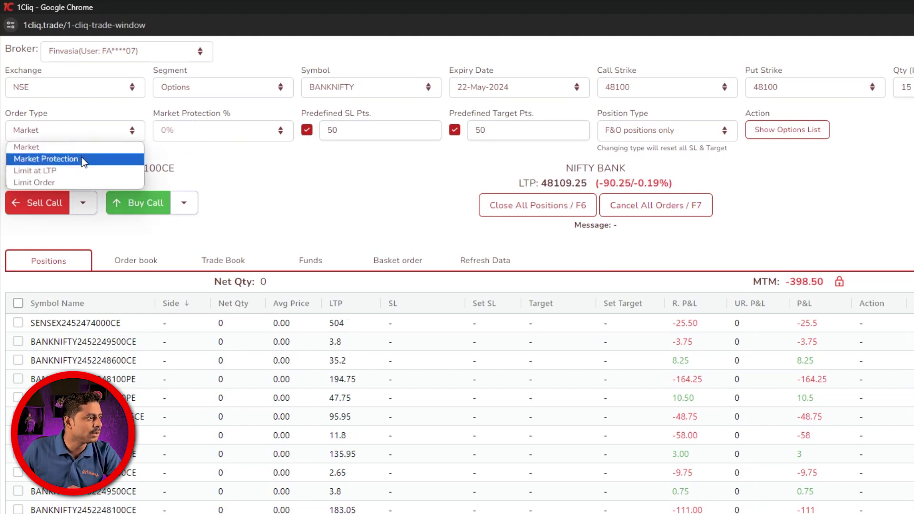
pyautogui.click(82, 157)
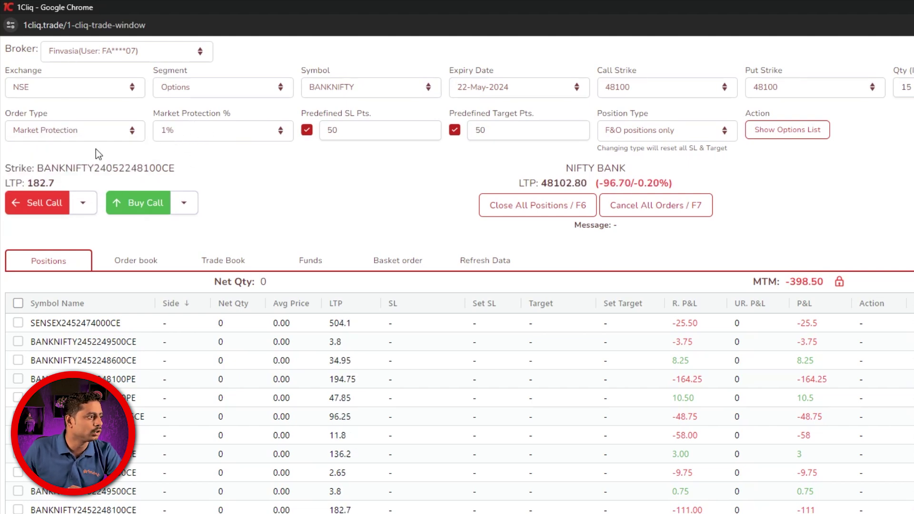
pyautogui.click(197, 135)
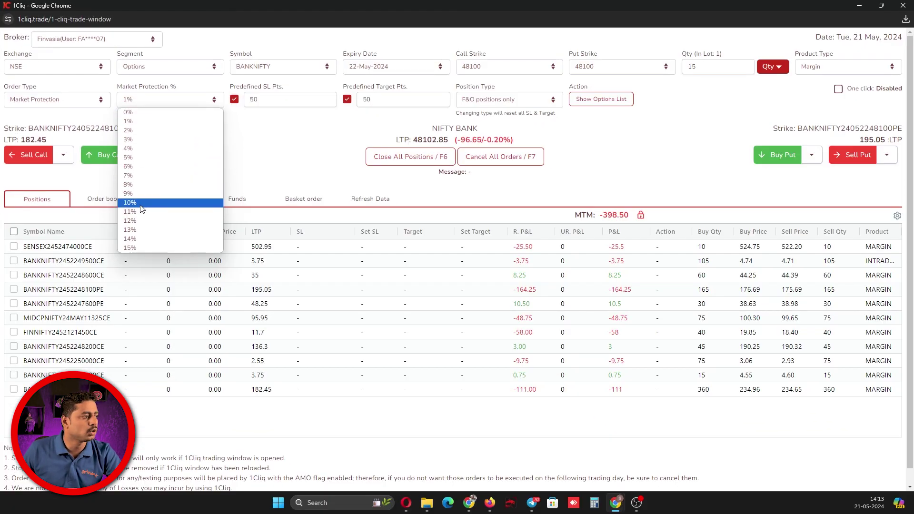
pyautogui.click(141, 203)
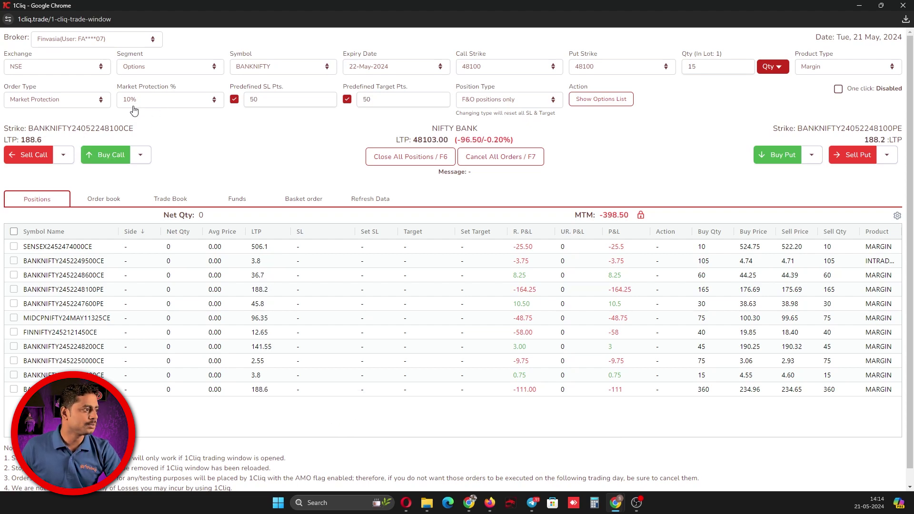
pyautogui.click(107, 155)
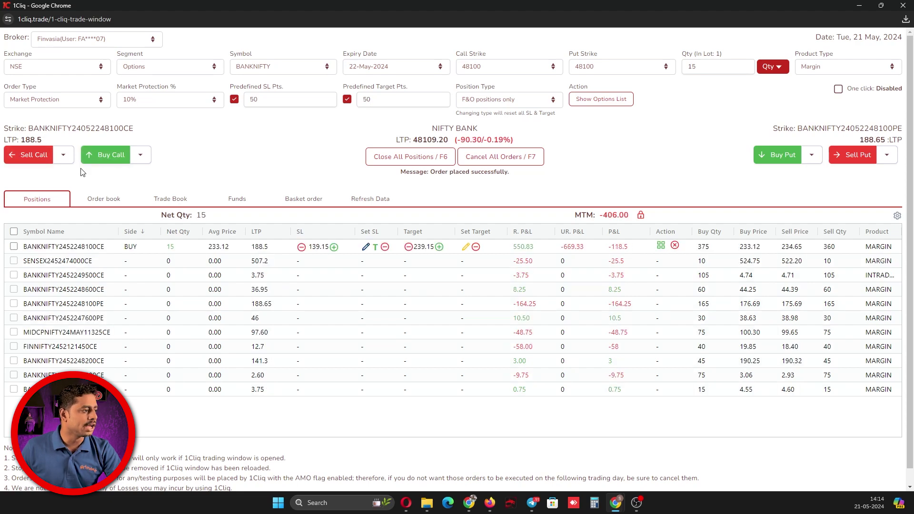
pyautogui.click(92, 200)
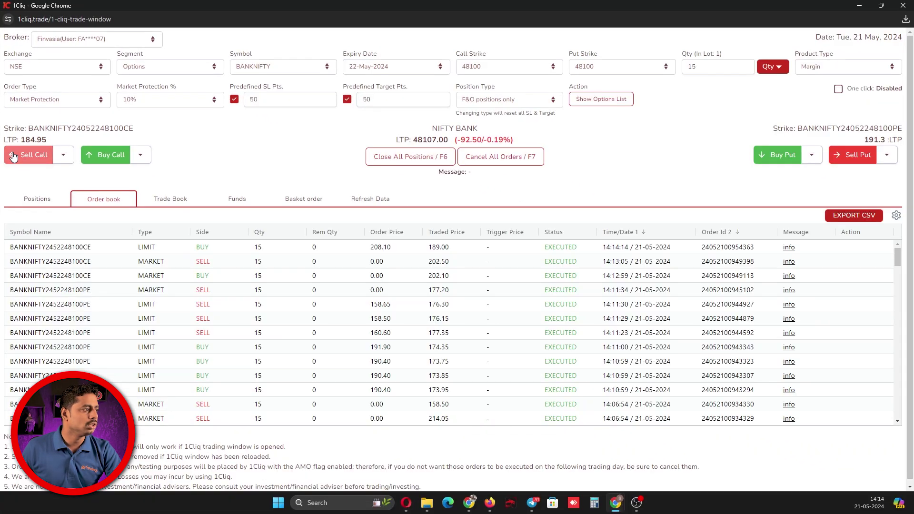
# Step: Sell the BANKNIFTY 48100 call with market protection, and set the order type back to Market
pyautogui.click(13, 157)
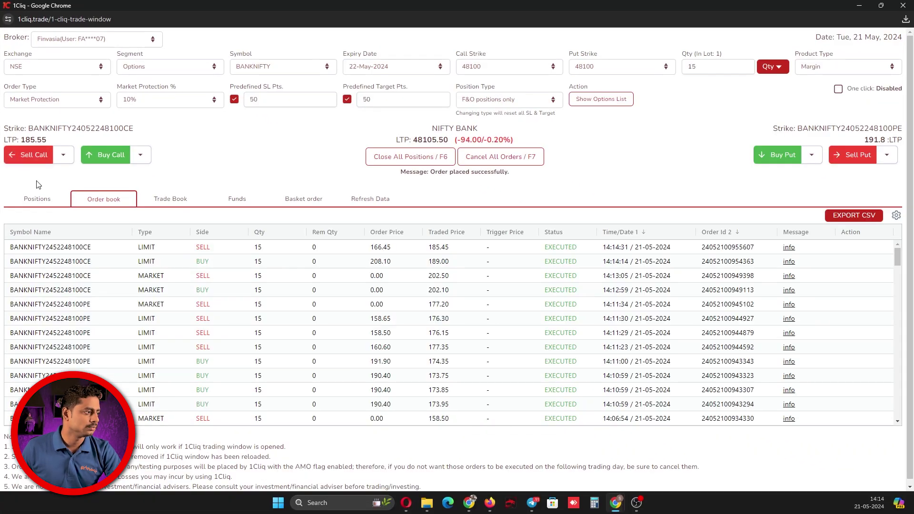
pyautogui.click(37, 196)
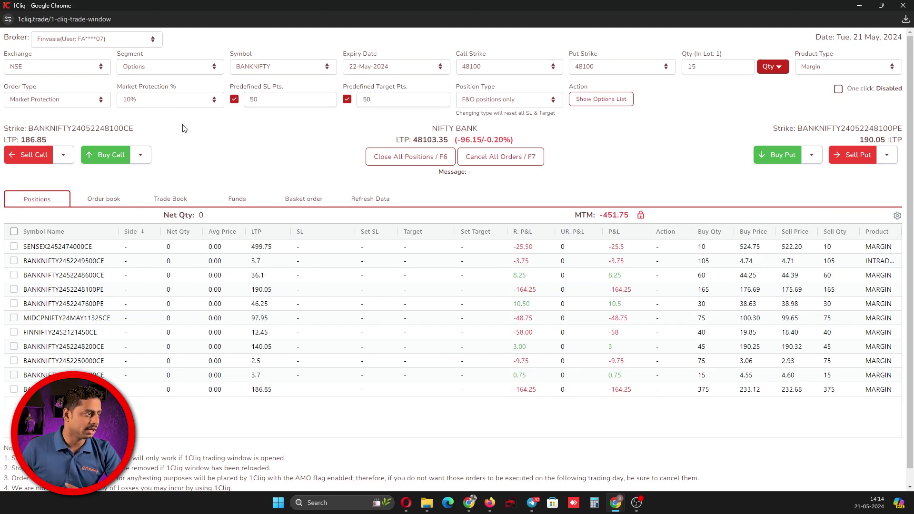
pyautogui.click(58, 100)
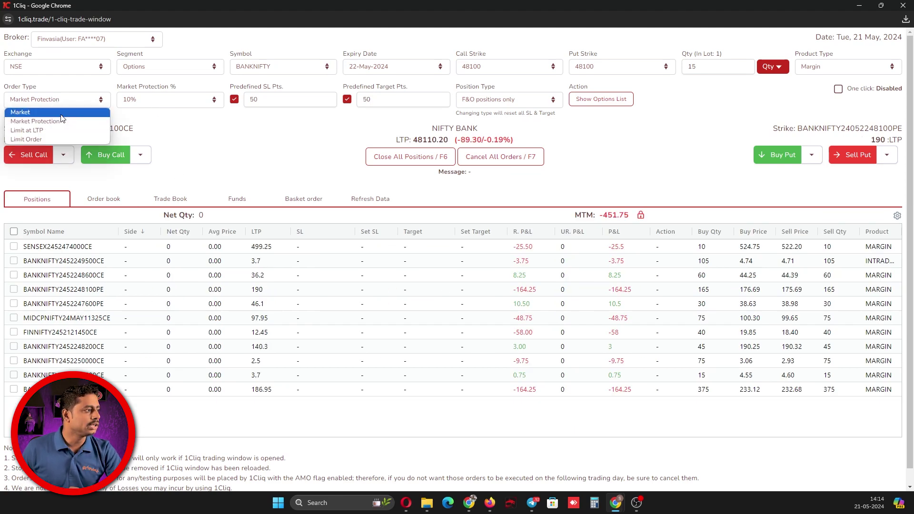
pyautogui.click(61, 112)
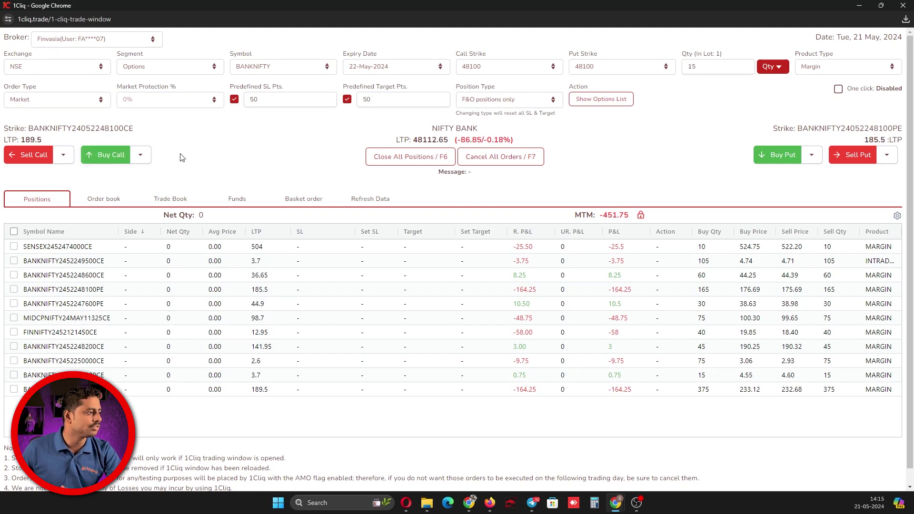
# Step: Restore the Market Protection order type at 10%, buy the 48100 call again and check the order in the order book
pyautogui.click(57, 99)
pyautogui.click(57, 124)
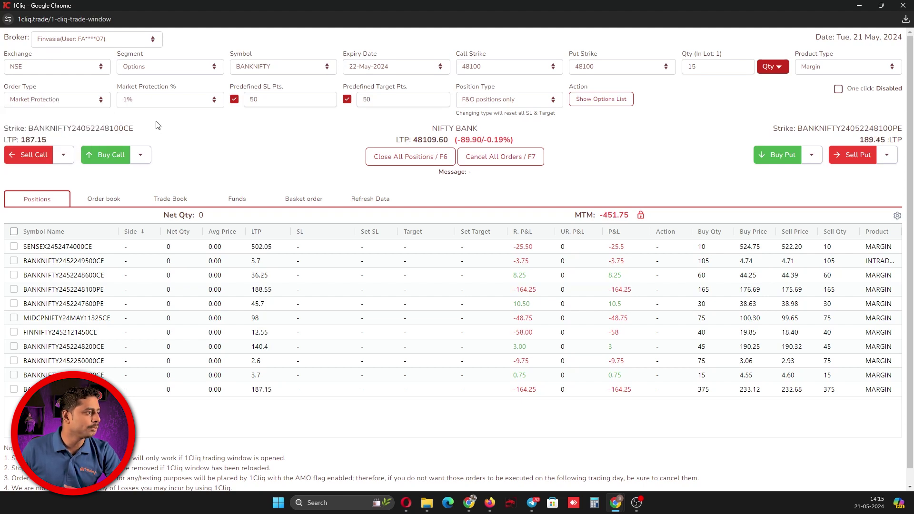
pyautogui.click(157, 100)
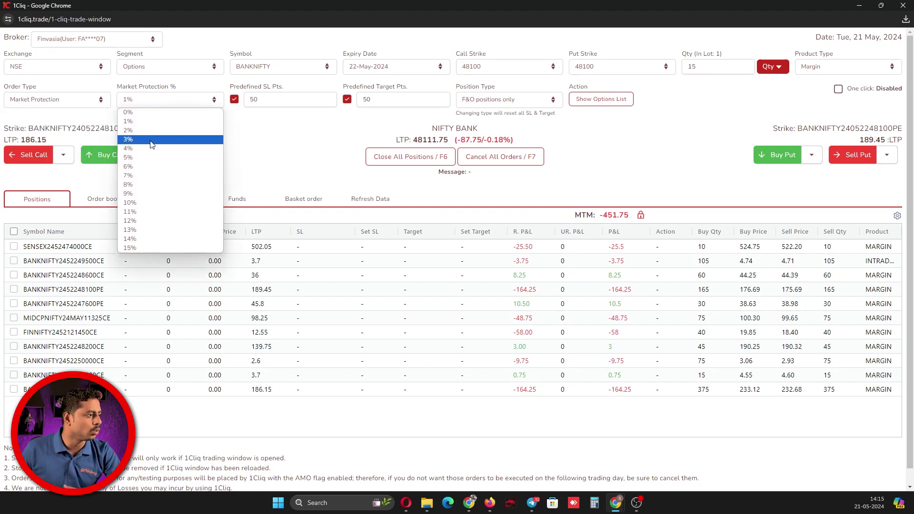
pyautogui.click(137, 204)
pyautogui.click(108, 155)
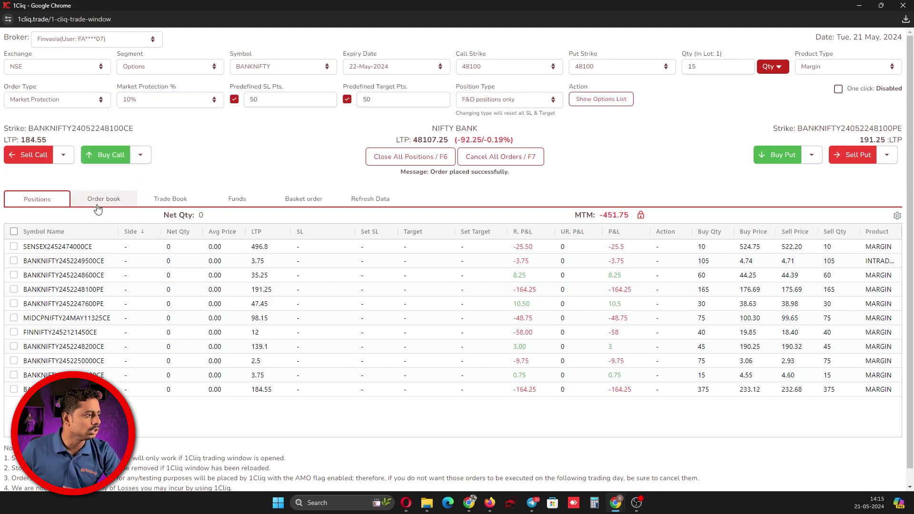
pyautogui.click(102, 199)
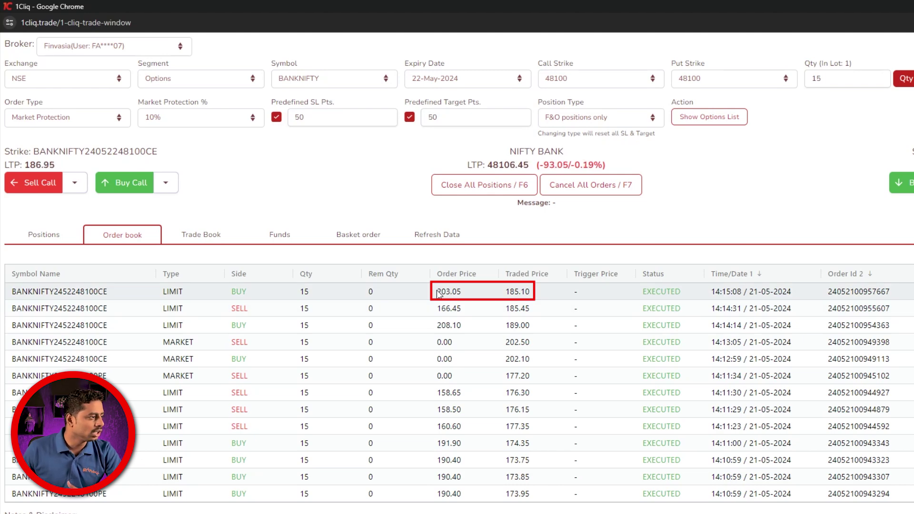
# Step: Sell the 48100 call with 10% market protection and go back to the positions
pyautogui.click(40, 182)
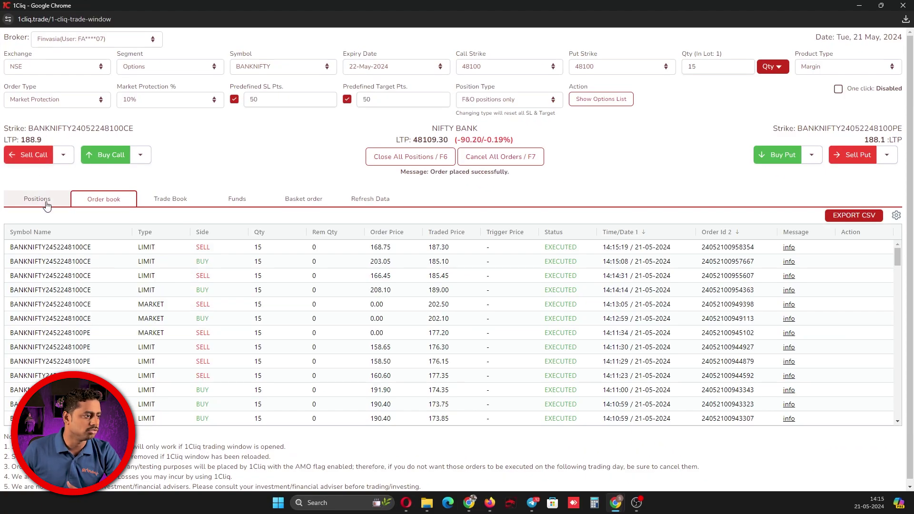
pyautogui.click(47, 203)
# Step: Place a Limit Order to buy 15 quantity of the BANKNIFTY 48100 call at price 170 and check it in the order book
pyautogui.click(57, 99)
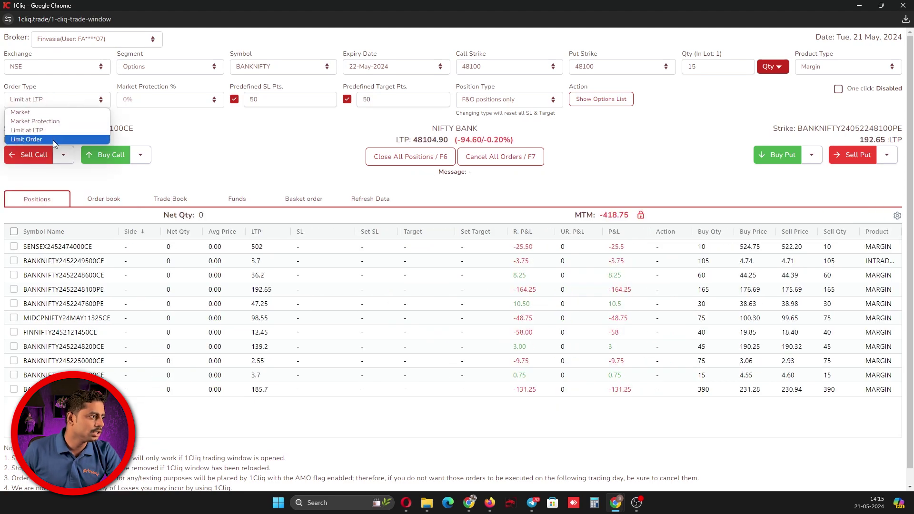
pyautogui.click(28, 139)
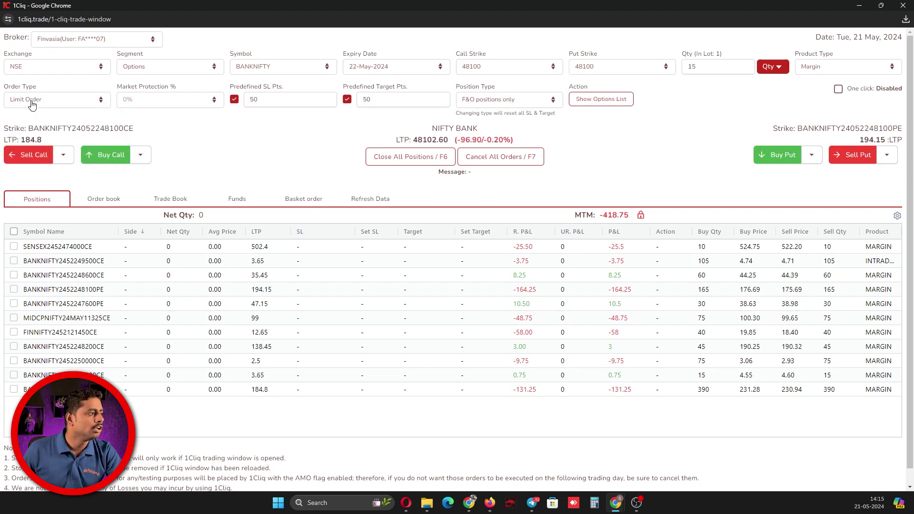
pyautogui.click(97, 157)
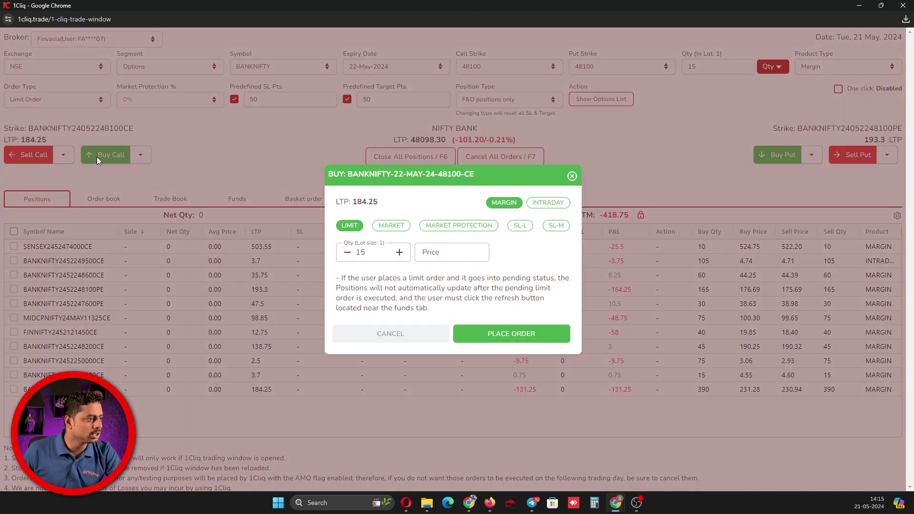
pyautogui.moveTo(472, 177); pyautogui.dragTo(364, 102)
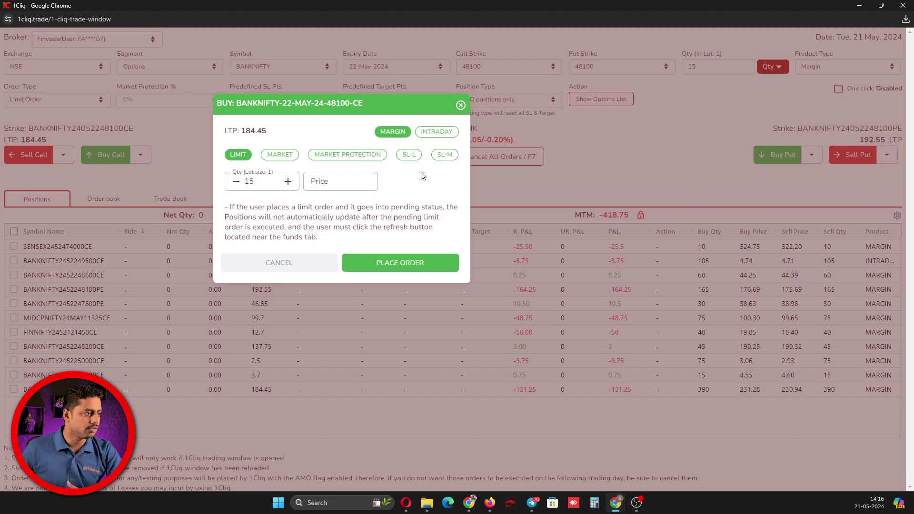
pyautogui.click(318, 183)
pyautogui.write('170')
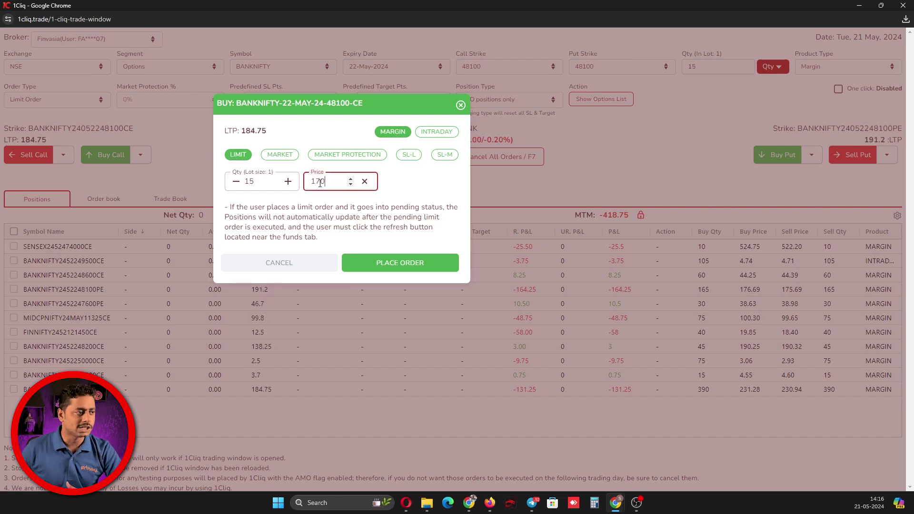
pyautogui.click(385, 263)
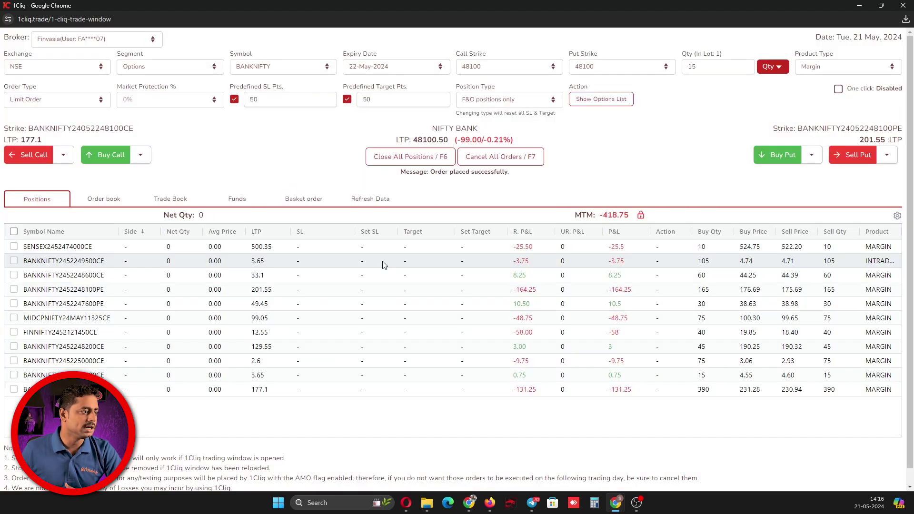
pyautogui.click(104, 199)
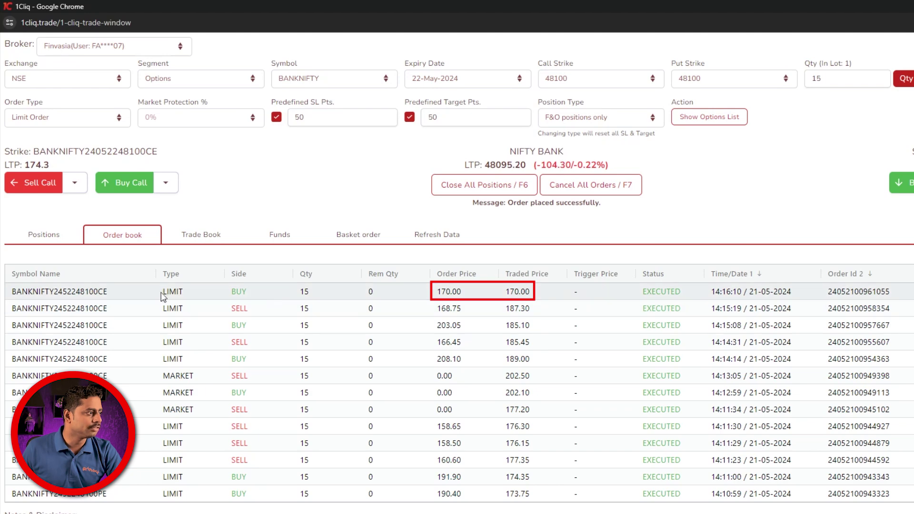
# Step: Place a limit order to sell 15 quantity of the BANKNIFTY 48100 call at price 180 and check it in the order book
pyautogui.click(50, 236)
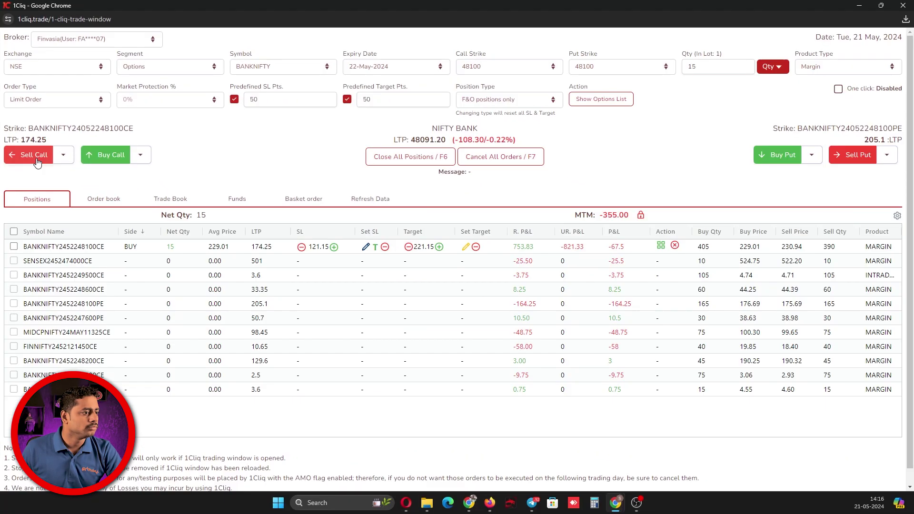
pyautogui.click(35, 156)
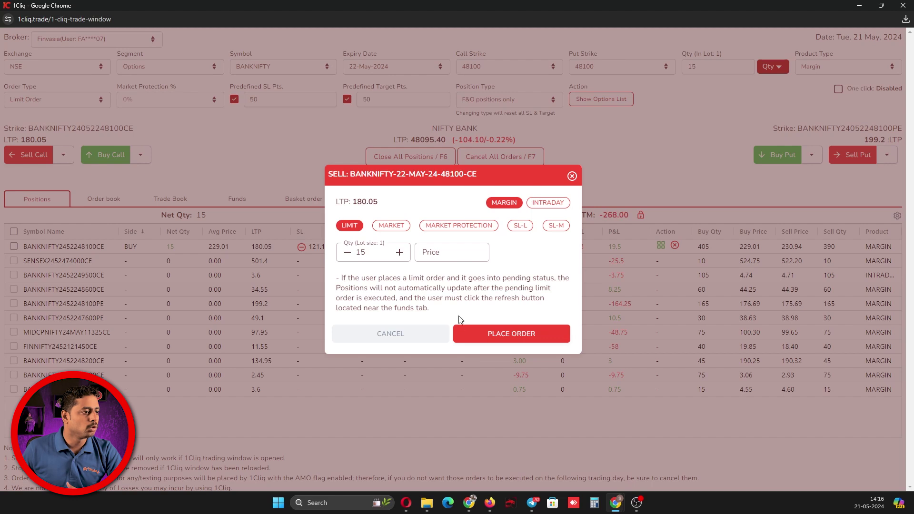
pyautogui.click(437, 251)
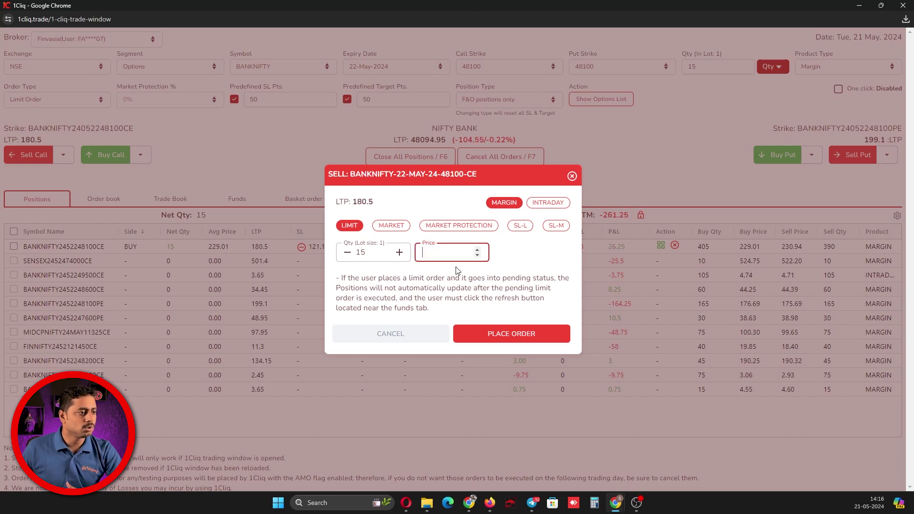
pyautogui.write('187')
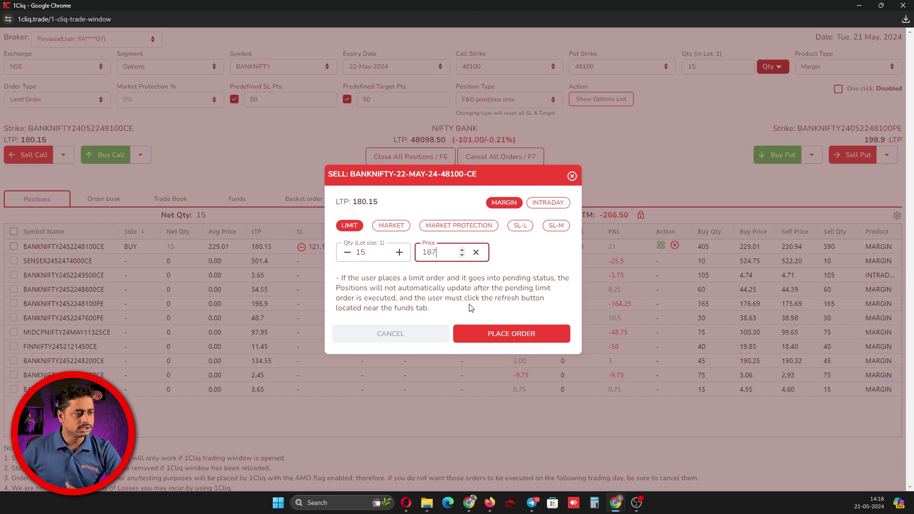
pyautogui.press('BackSpace')
pyautogui.write('8')
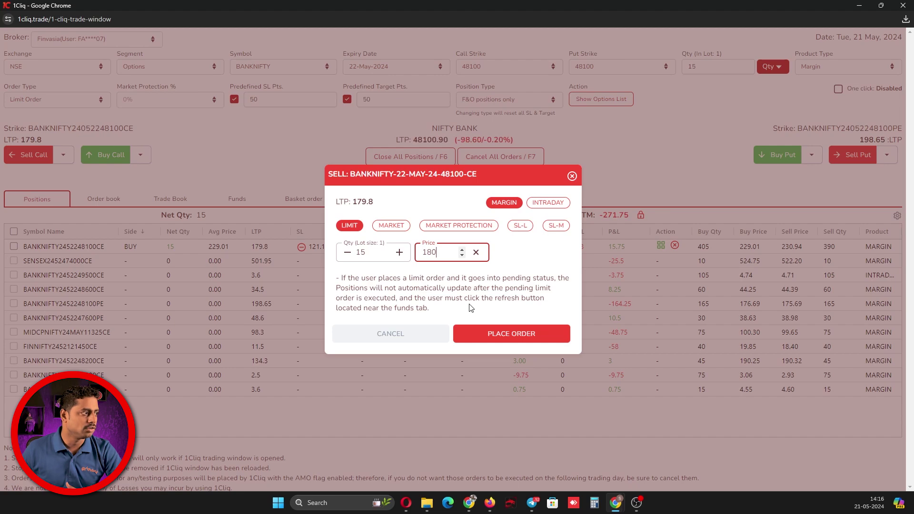
pyautogui.click(515, 334)
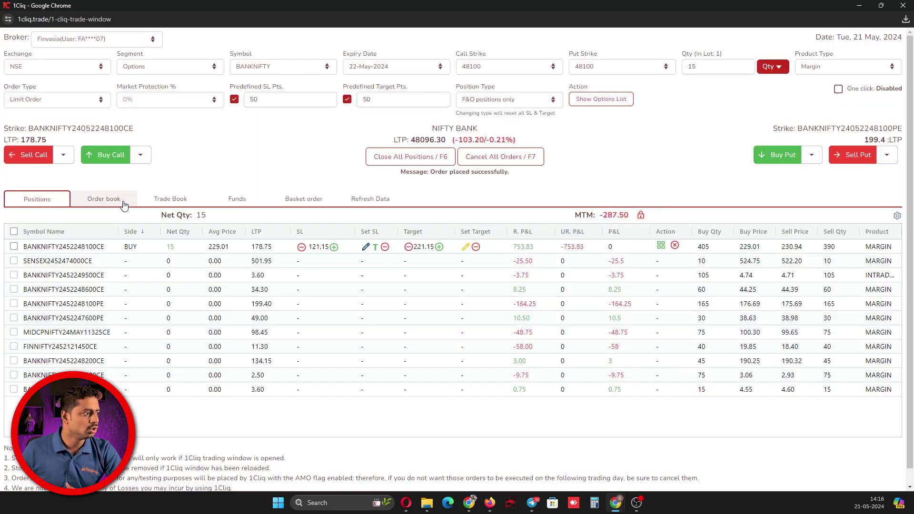
pyautogui.click(104, 199)
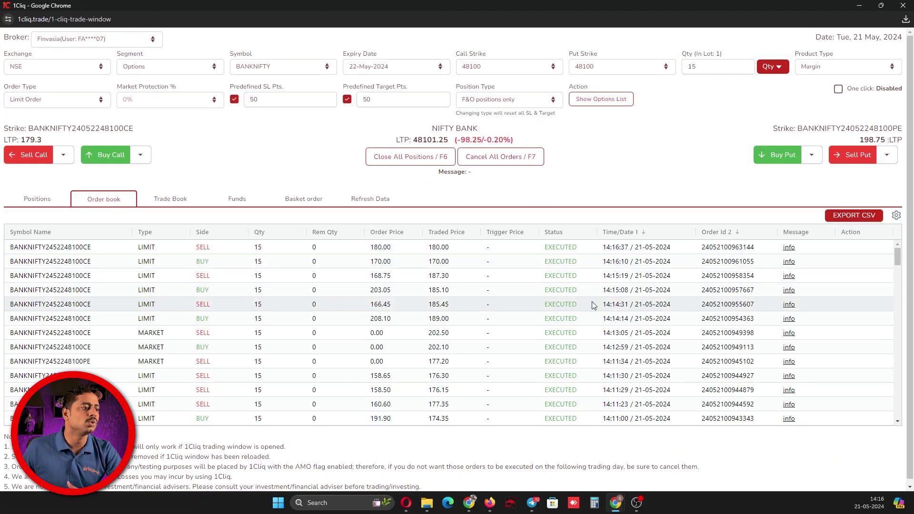
# Step: From the positions, place a limit order to buy 15 quantity of the BANKNIFTY 48100 call at price 150
pyautogui.click(39, 199)
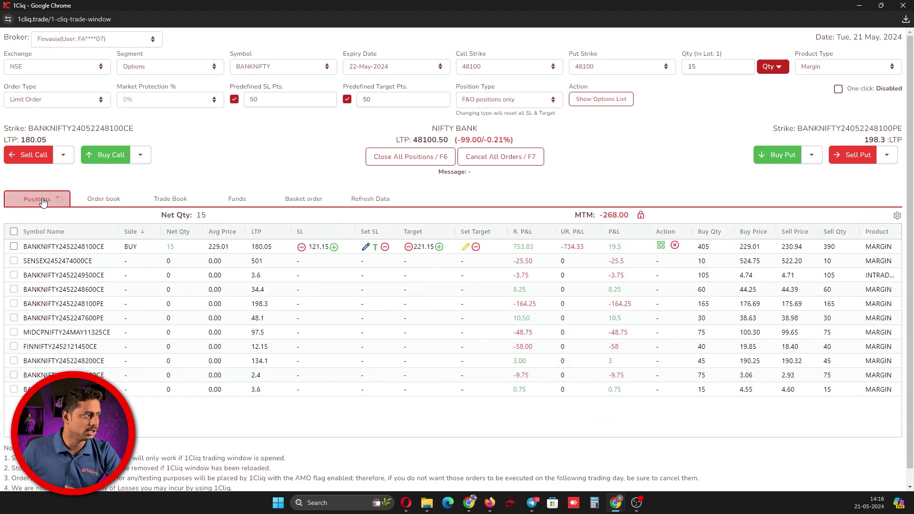
pyautogui.click(114, 156)
pyautogui.click(467, 253)
pyautogui.write('150')
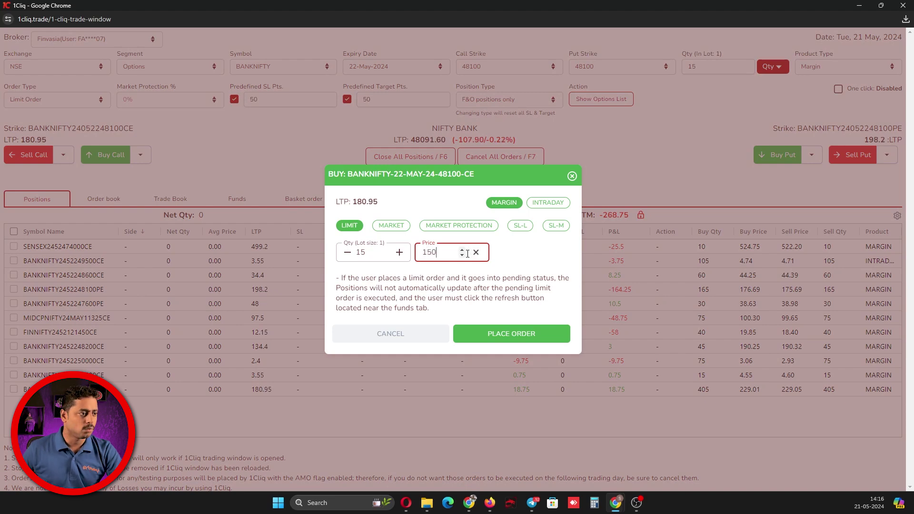
pyautogui.click(511, 336)
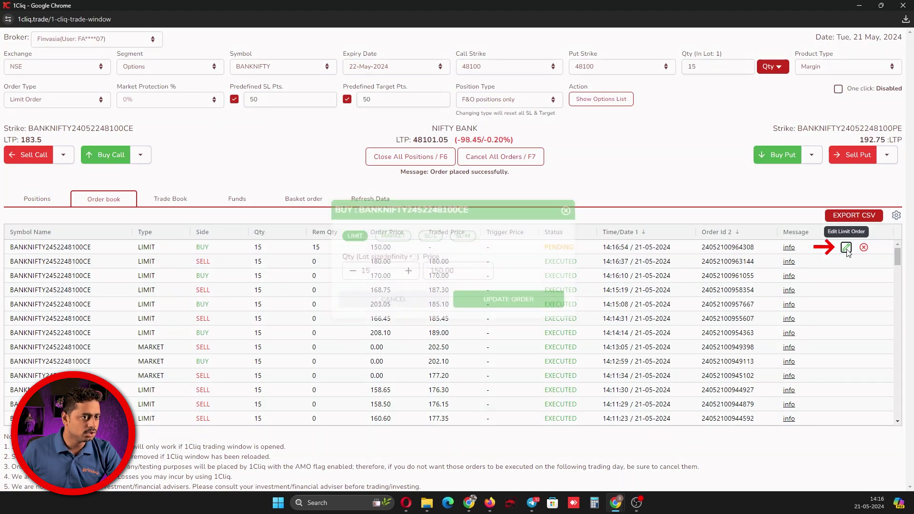
# Step: Modify the pending 48100 call limit buy order in the order book to a Market order and update it
pyautogui.click(847, 249)
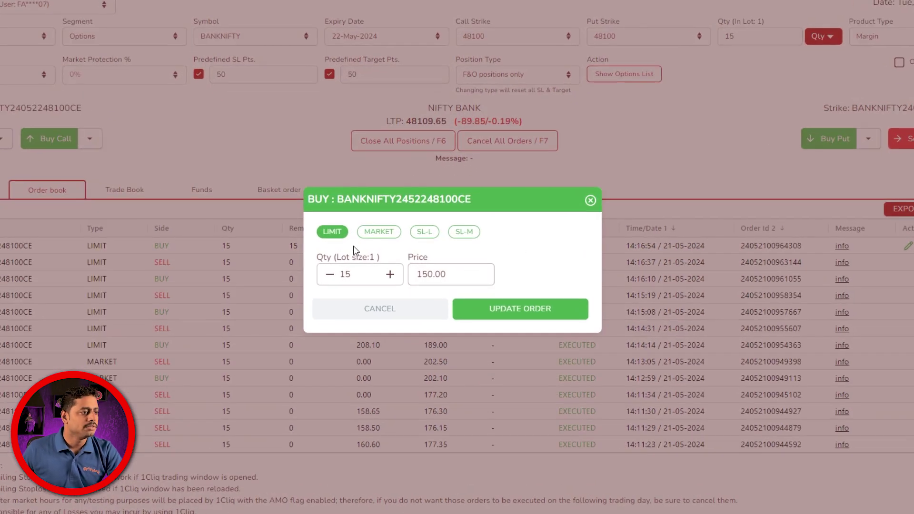
pyautogui.click(390, 238)
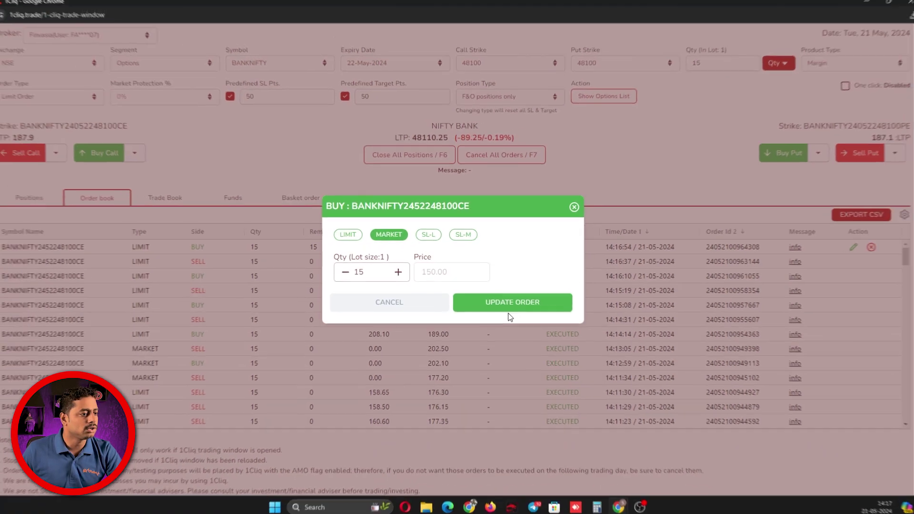
pyautogui.click(514, 314)
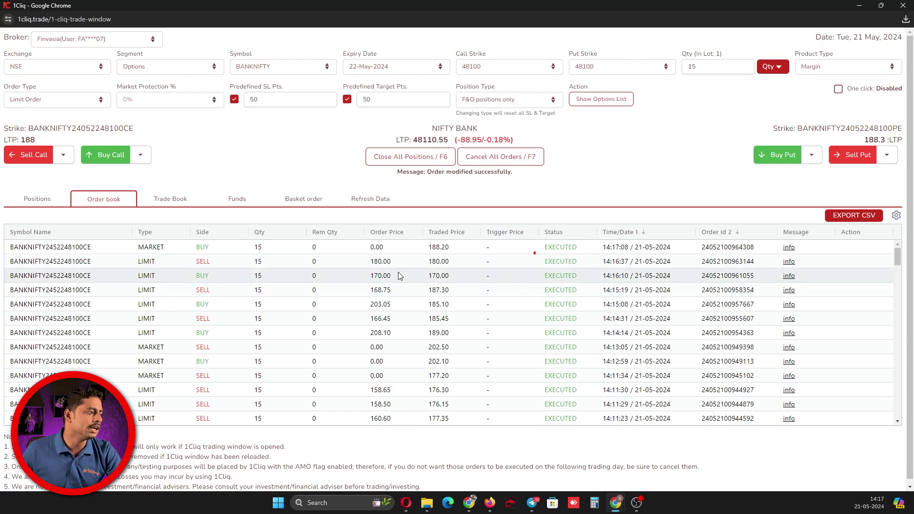
# Step: Sell the BANKNIFTY 48100 call with a Market order from the positions and check it in the order book
pyautogui.click(37, 199)
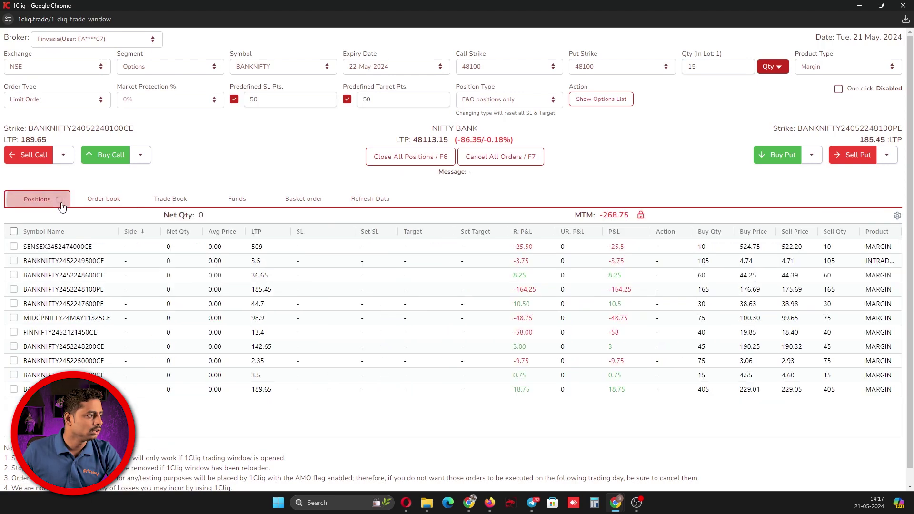
pyautogui.click(27, 161)
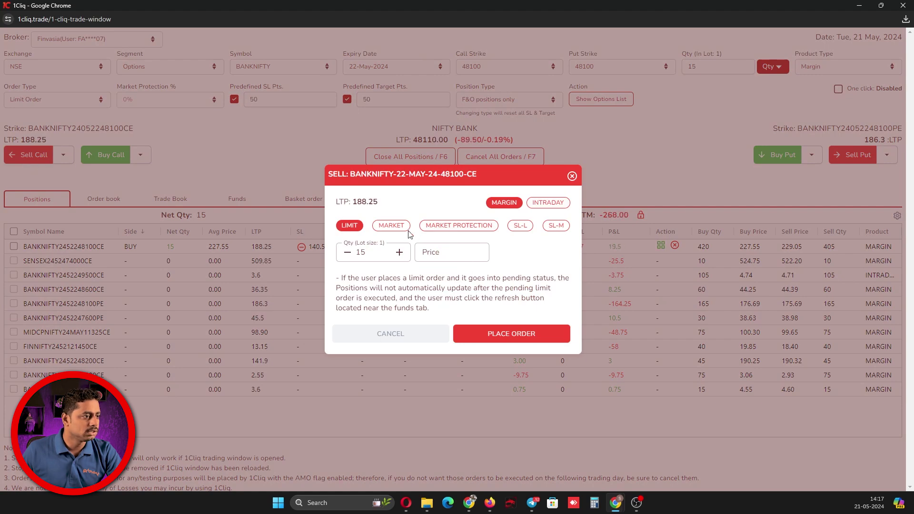
pyautogui.click(394, 226)
pyautogui.click(513, 333)
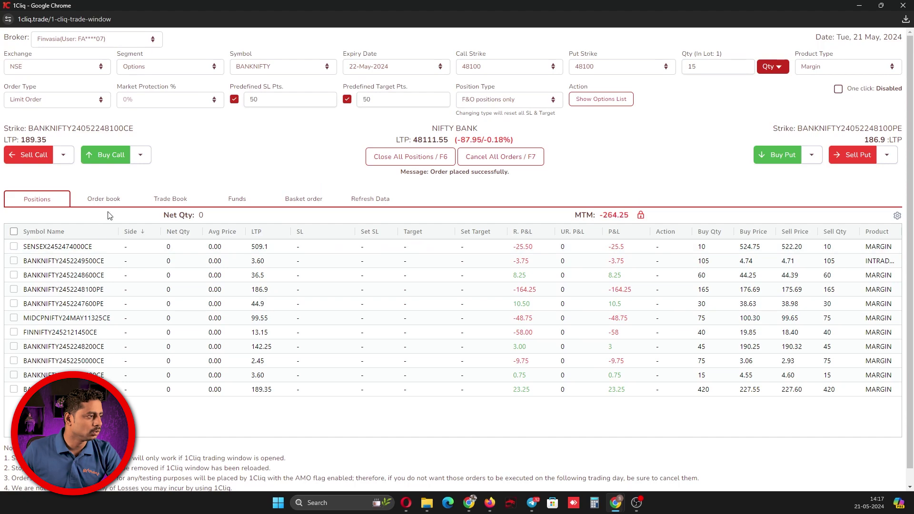
pyautogui.click(103, 199)
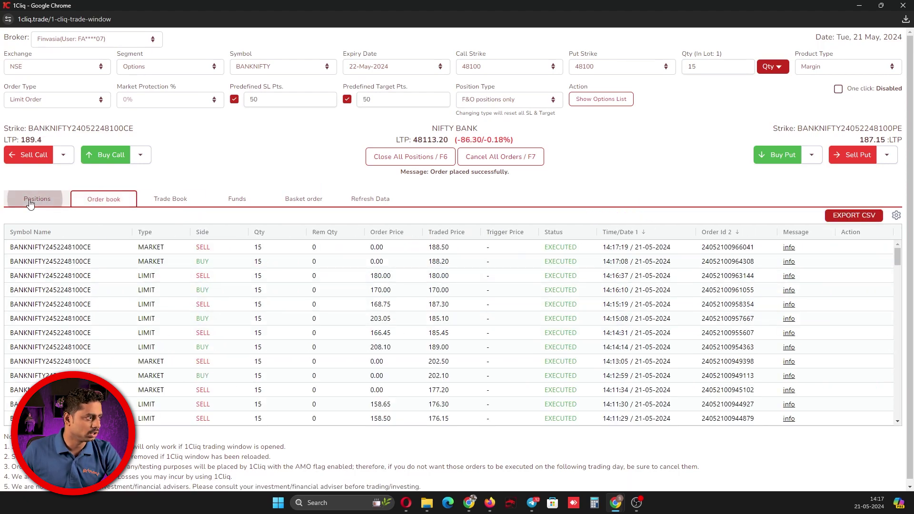
# Step: Start a buy order for the BANKNIFTY 48100 call from the positions and choose the SL-L order type
pyautogui.click(37, 199)
pyautogui.click(107, 156)
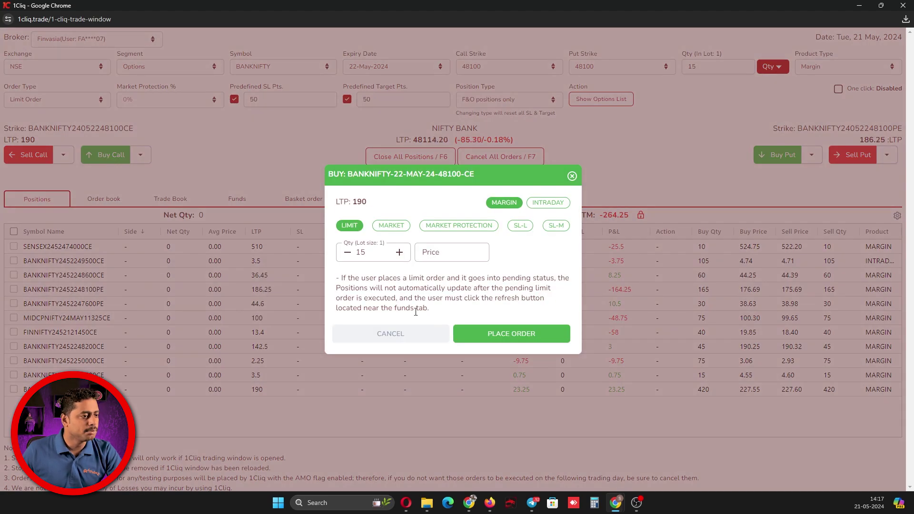
pyautogui.click(477, 227)
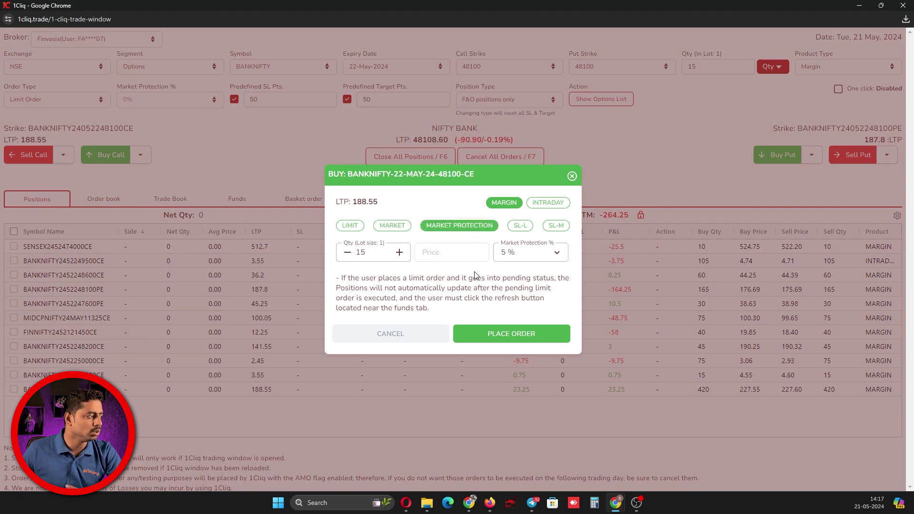
pyautogui.click(521, 227)
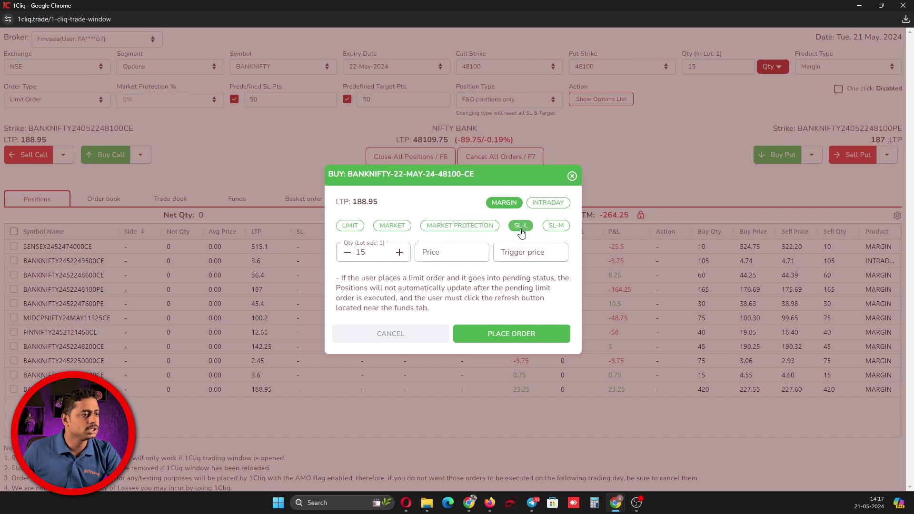
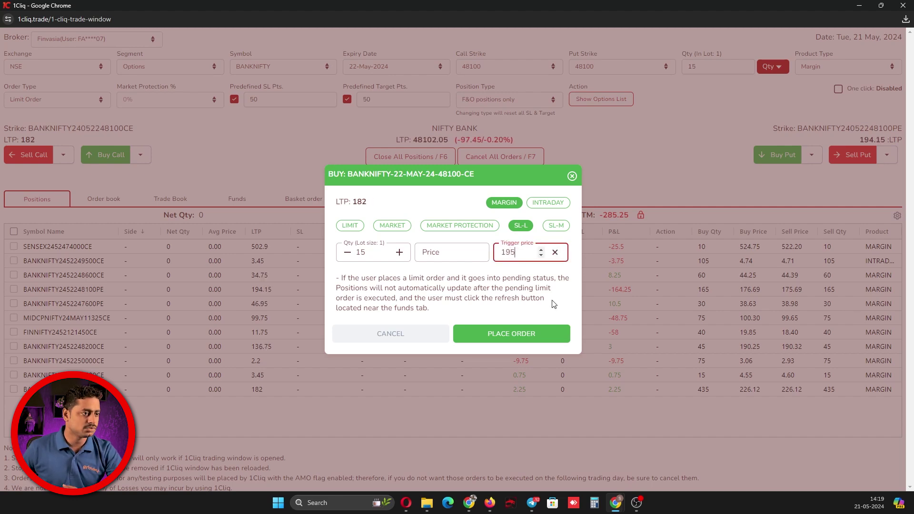
# Step: Place the SL-L buy order for 15 quantity with trigger price 195 and price 197, and check it in the order book
pyautogui.click(524, 301)
pyautogui.click(510, 252)
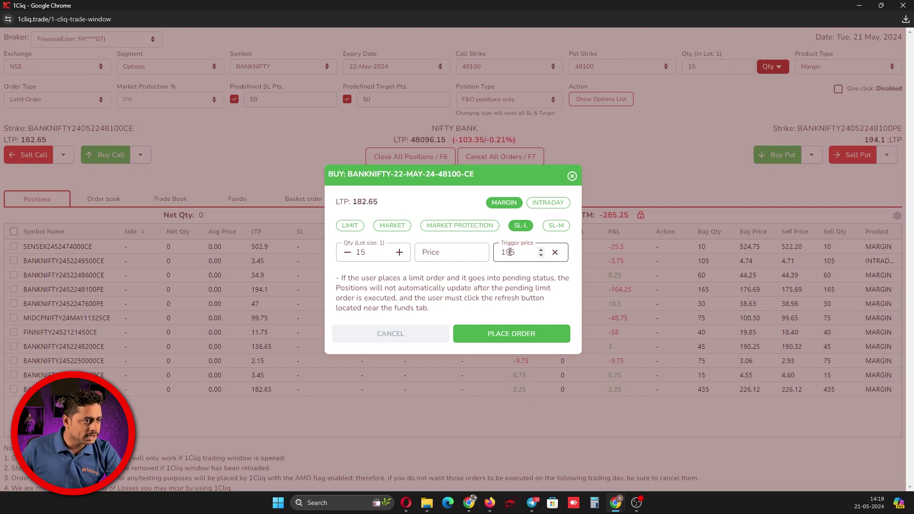
pyautogui.click(443, 252)
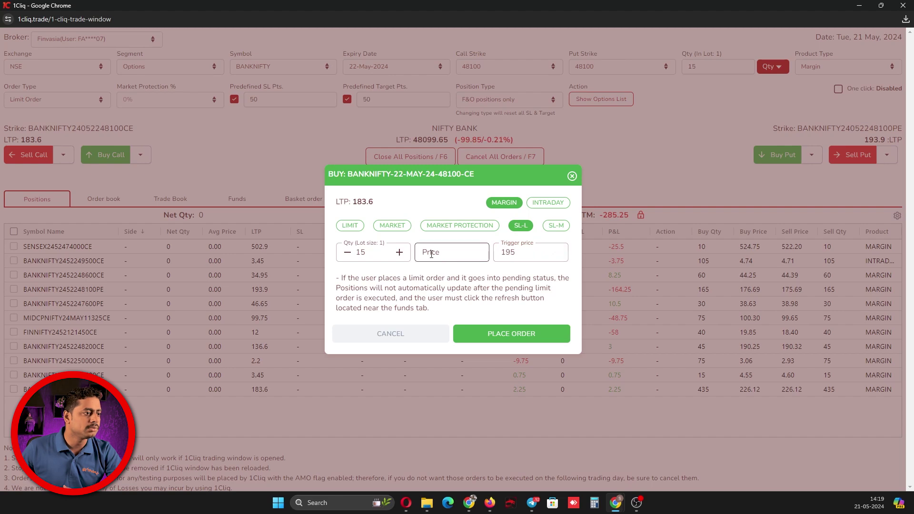
pyautogui.write('197')
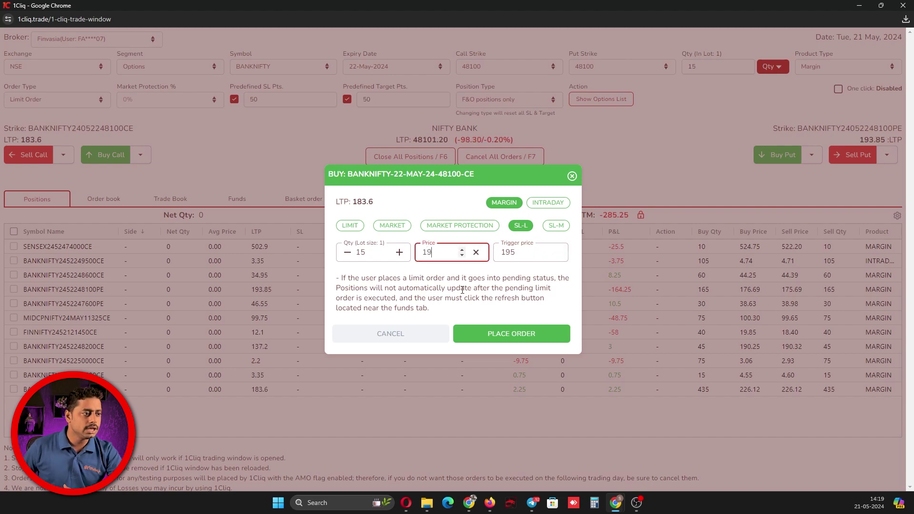
pyautogui.click(479, 263)
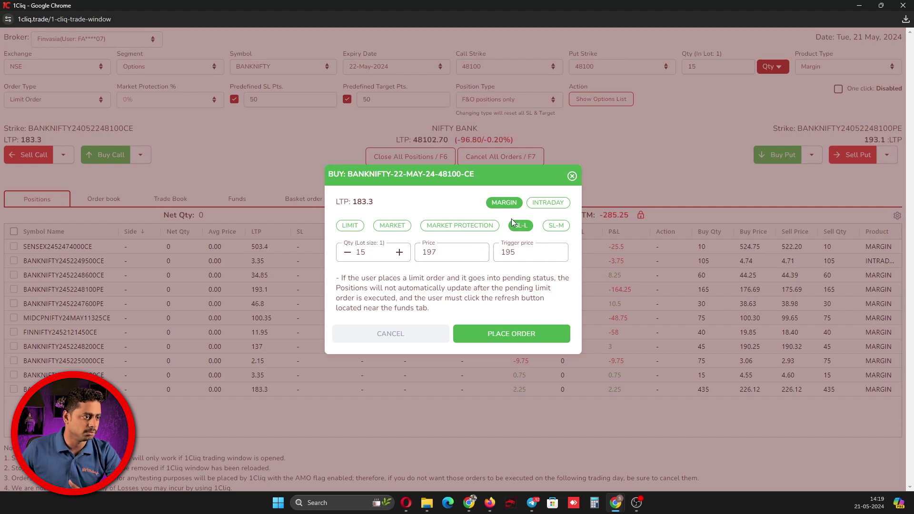
pyautogui.click(506, 334)
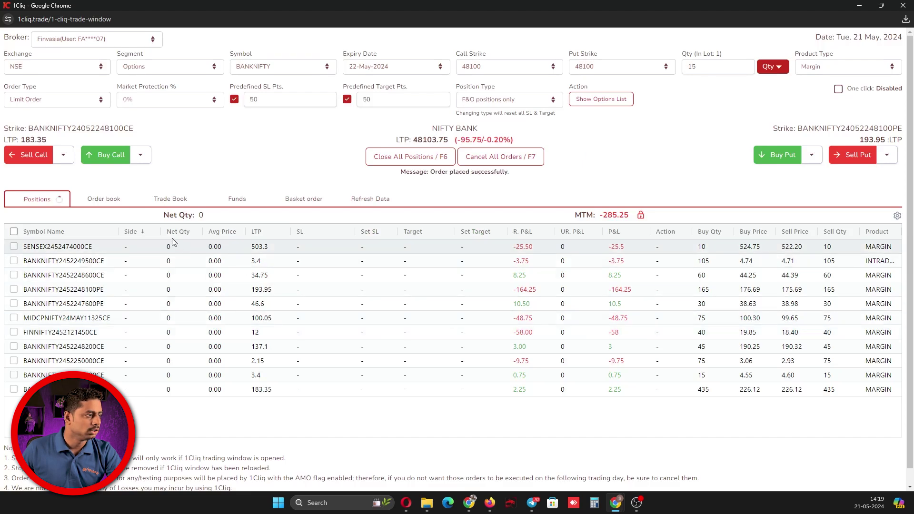
pyautogui.click(106, 200)
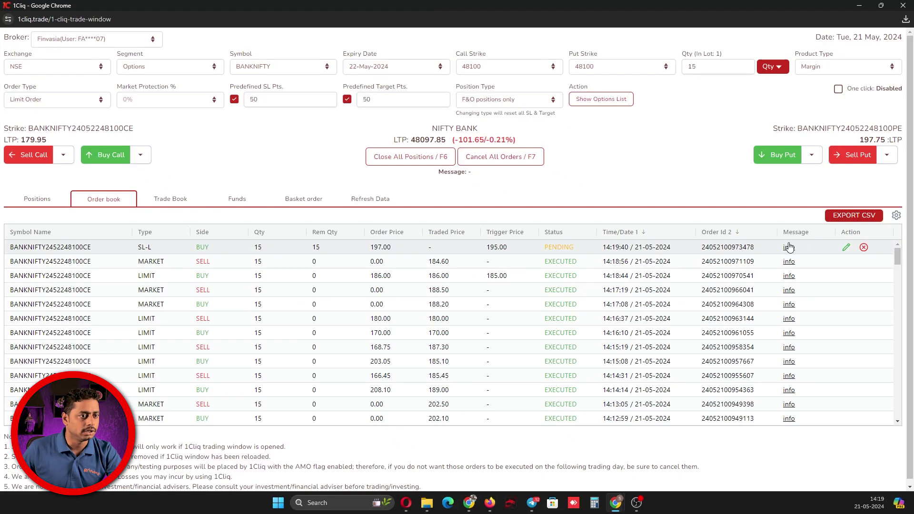
# Step: Modify the pending SL-L buy order to price 183 and trigger price 182
pyautogui.click(846, 247)
pyautogui.click(420, 255)
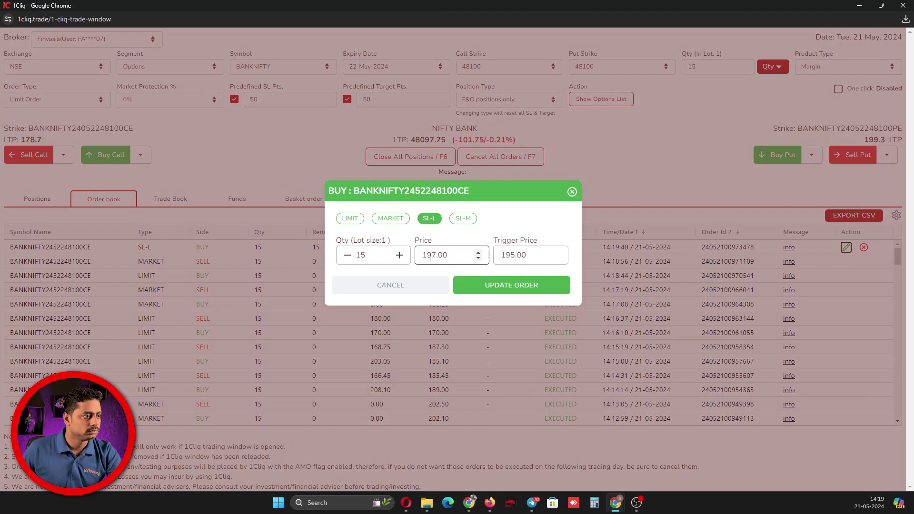
pyautogui.doubleClick(421, 255)
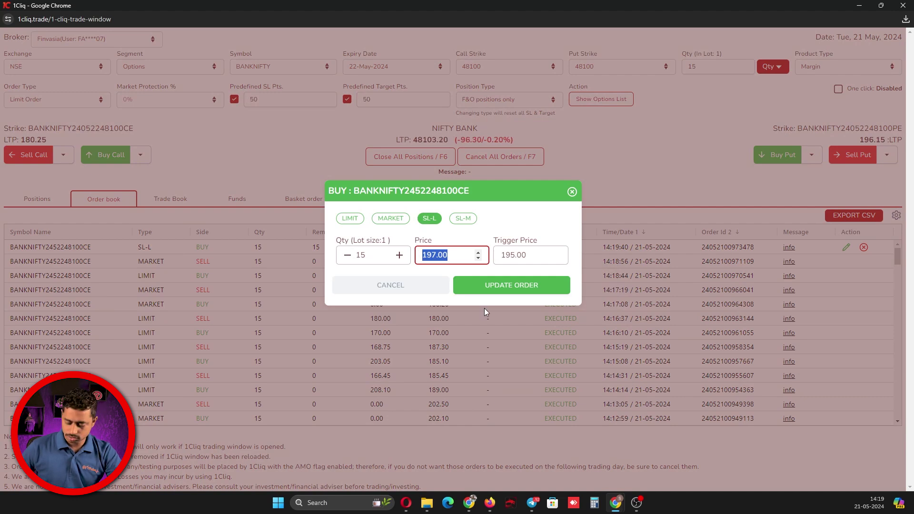
pyautogui.write('182')
pyautogui.press('Tab')
pyautogui.write('18')
pyautogui.click(508, 286)
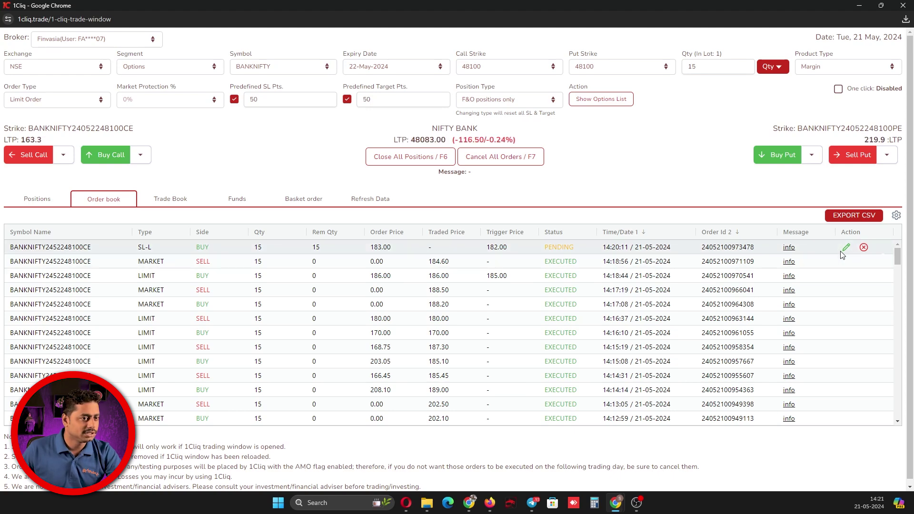
# Step: Update the pending SL-L buy order to trigger price 165 and price 168, and return to the positions
pyautogui.click(845, 247)
pyautogui.press('Tab')
pyautogui.write('1')
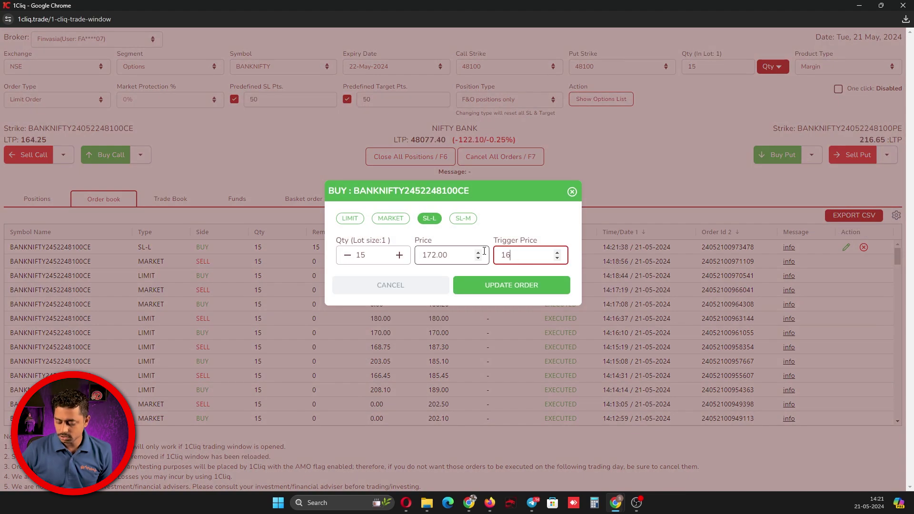
pyautogui.doubleClick(461, 260)
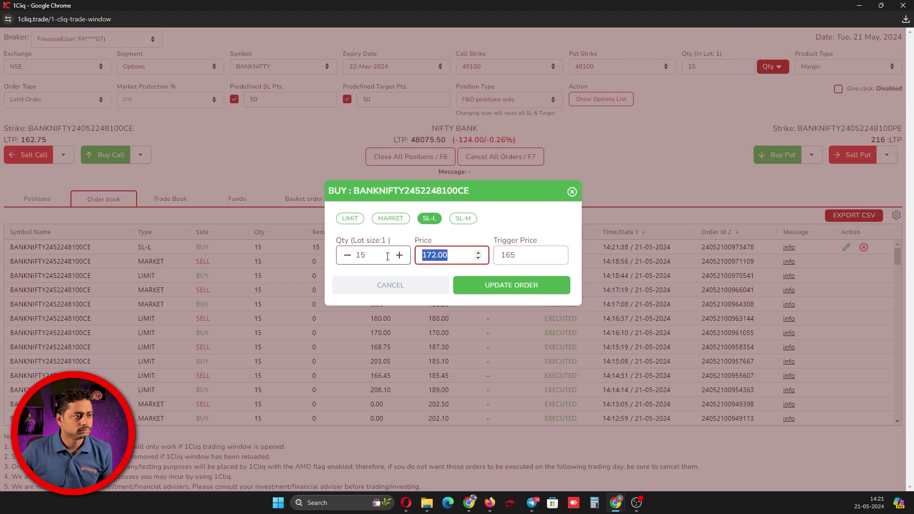
pyautogui.write('168')
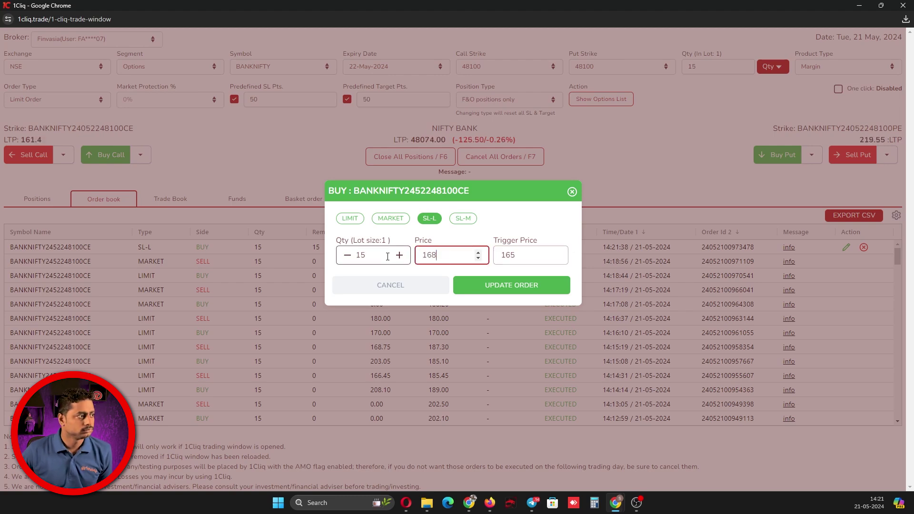
pyautogui.click(486, 287)
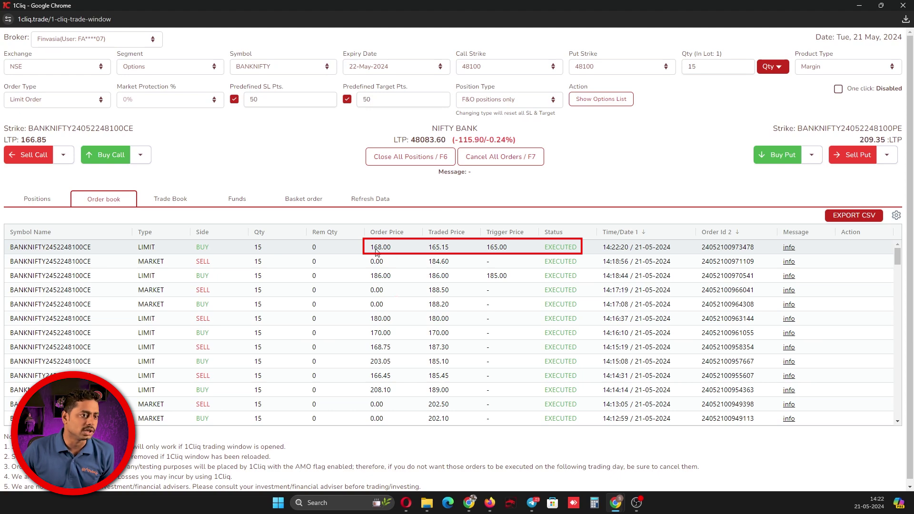
pyautogui.click(37, 199)
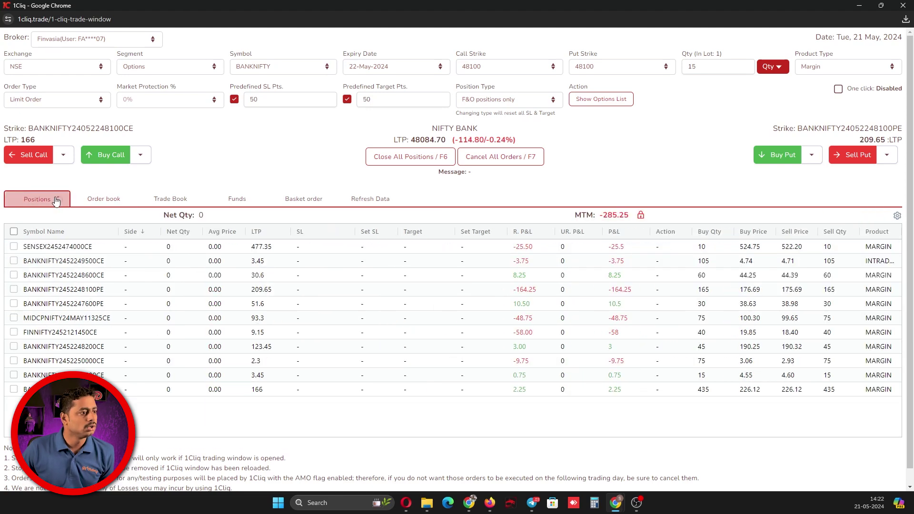
# Step: Close all open positions
pyautogui.click(412, 164)
# Step: Examine the price fields of the SL-L and SL-M order types in a BANKNIFTY 48100 call buy order, and discard the order
pyautogui.click(141, 155)
pyautogui.click(112, 153)
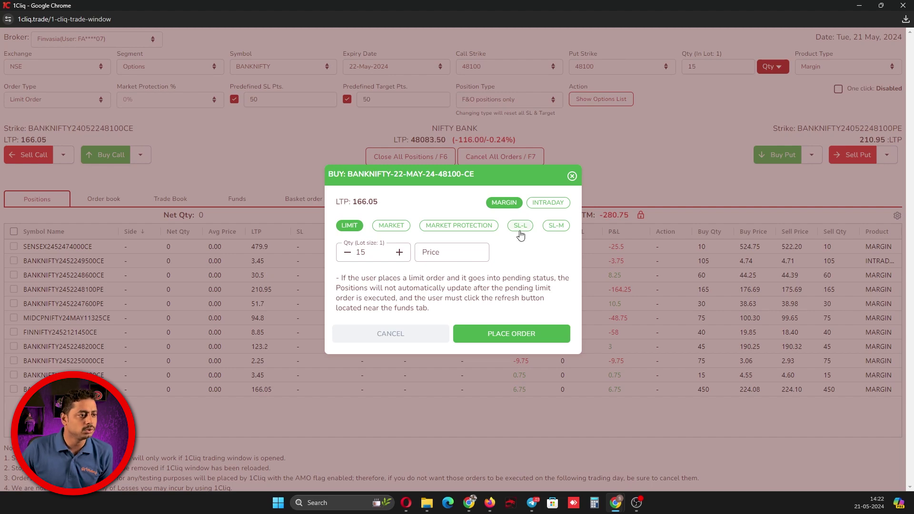
pyautogui.click(523, 227)
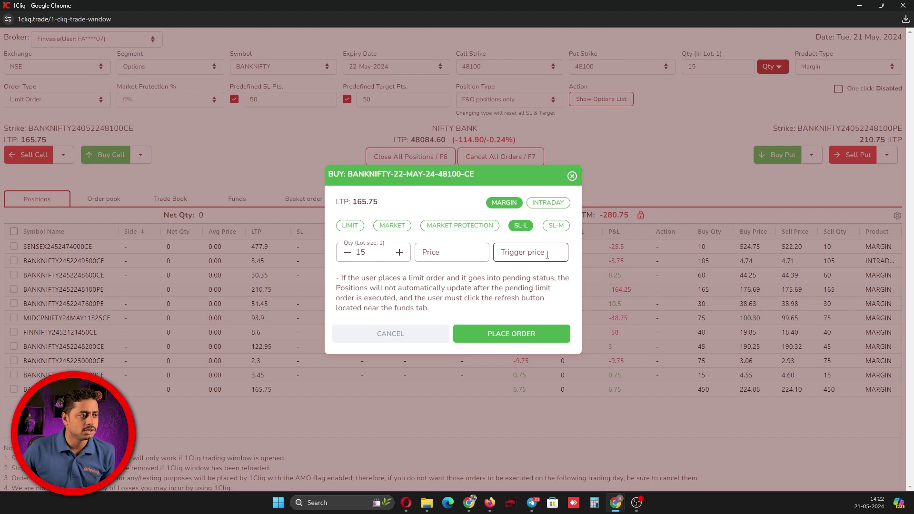
pyautogui.click(549, 226)
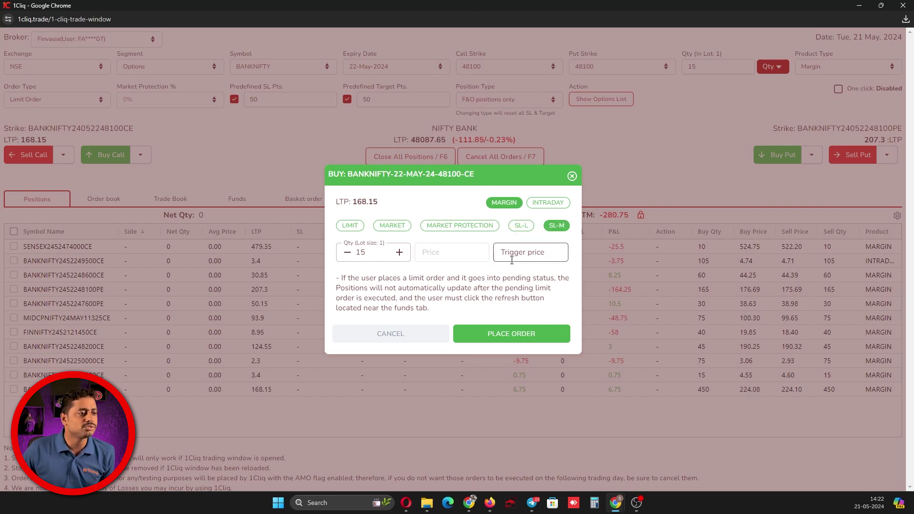
pyautogui.click(523, 247)
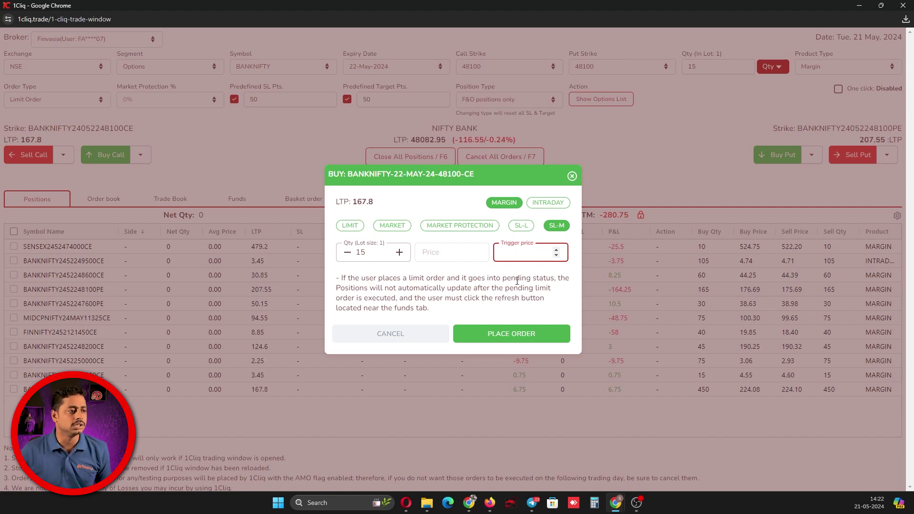
pyautogui.click(446, 333)
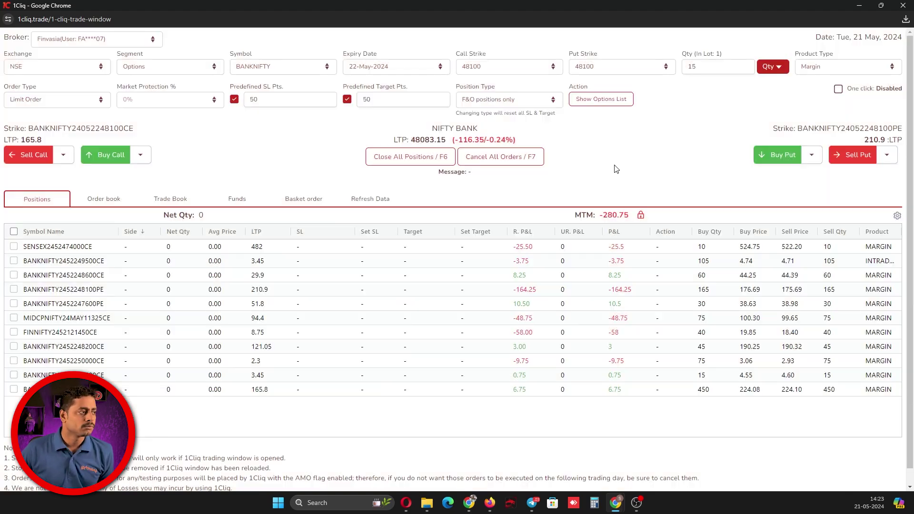
# Step: Place two 15-quantity buy orders for the BANKNIFTY 48100 call with the Limit at LTP order type, and check them in the order book
pyautogui.click(61, 98)
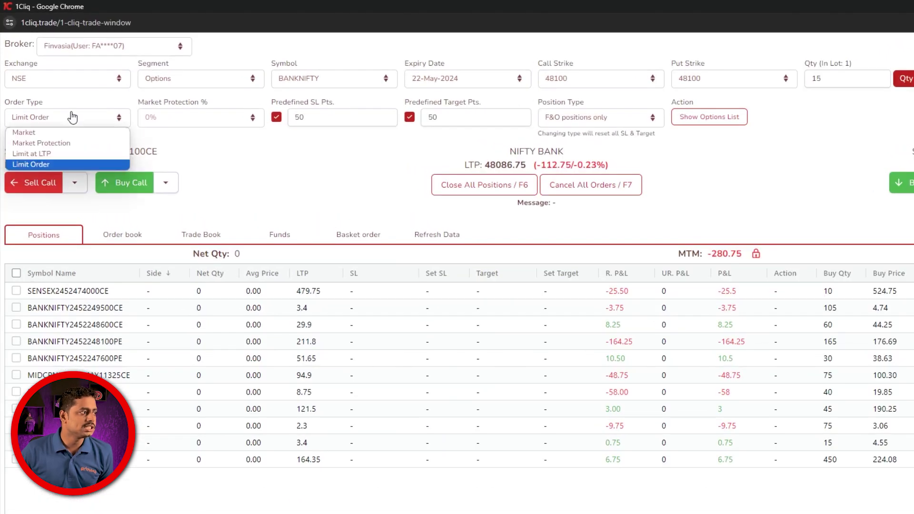
pyautogui.click(48, 153)
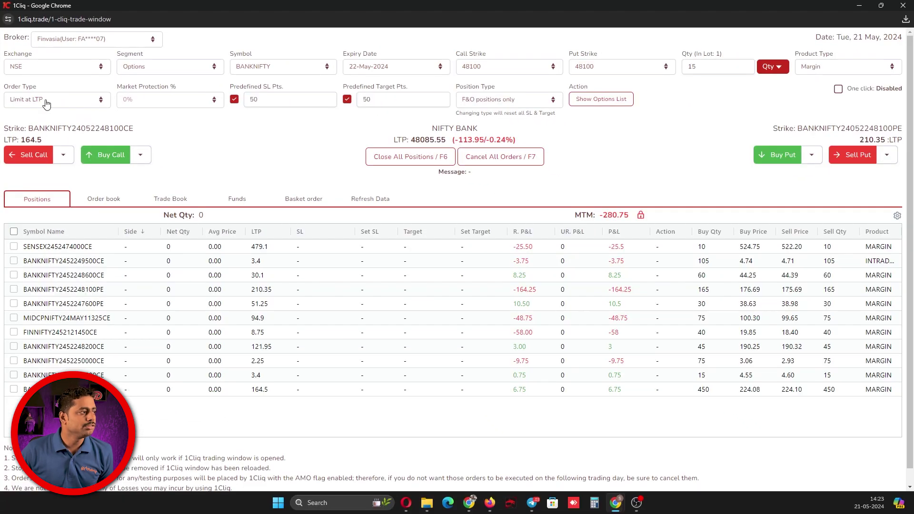
pyautogui.click(116, 155)
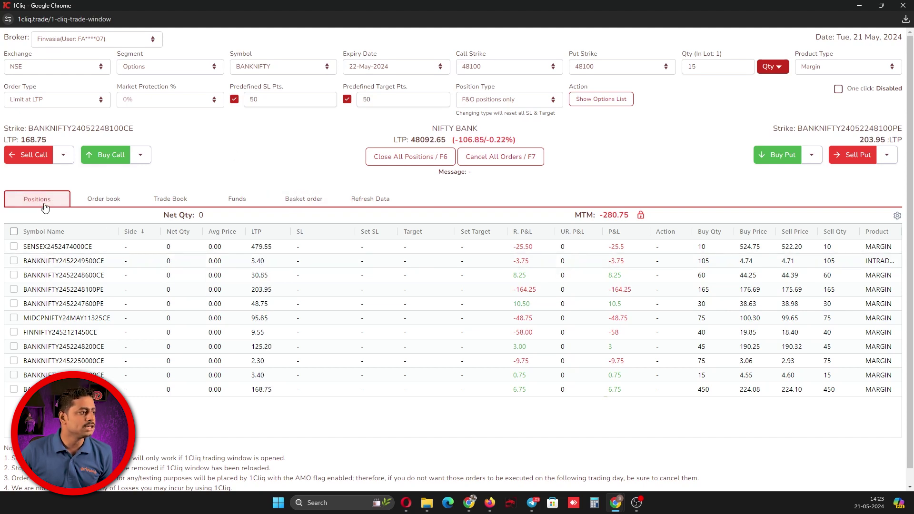
pyautogui.click(105, 159)
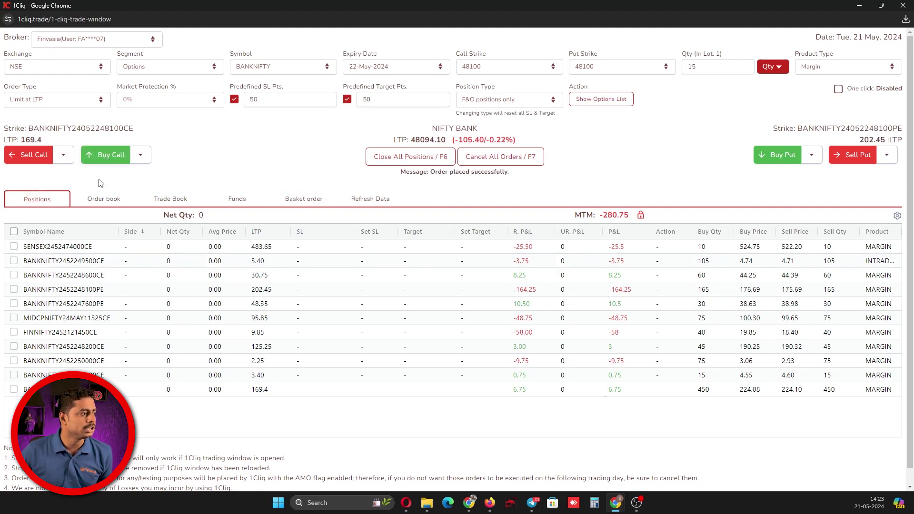
pyautogui.click(106, 199)
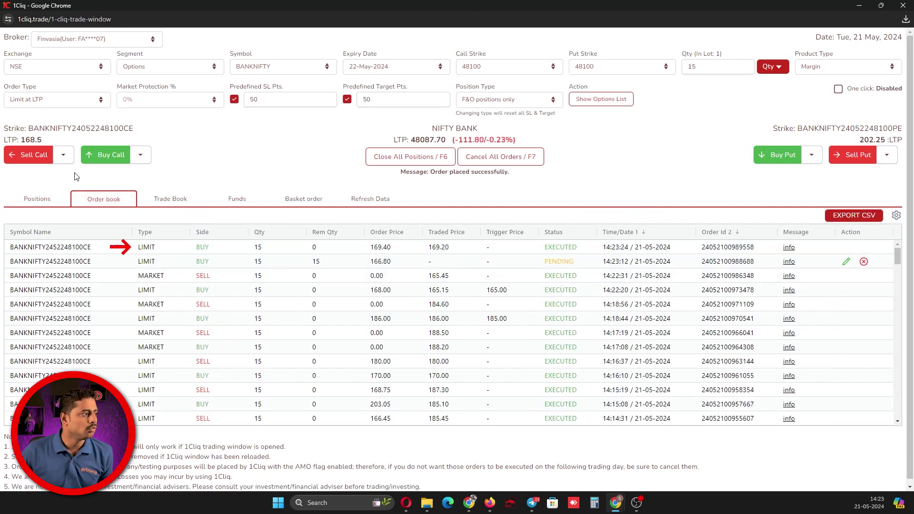
# Step: Place several more 15-quantity Limit at LTP buy orders for the BANKNIFTY 48100 call
pyautogui.click(107, 161)
pyautogui.click(108, 165)
pyautogui.click(108, 164)
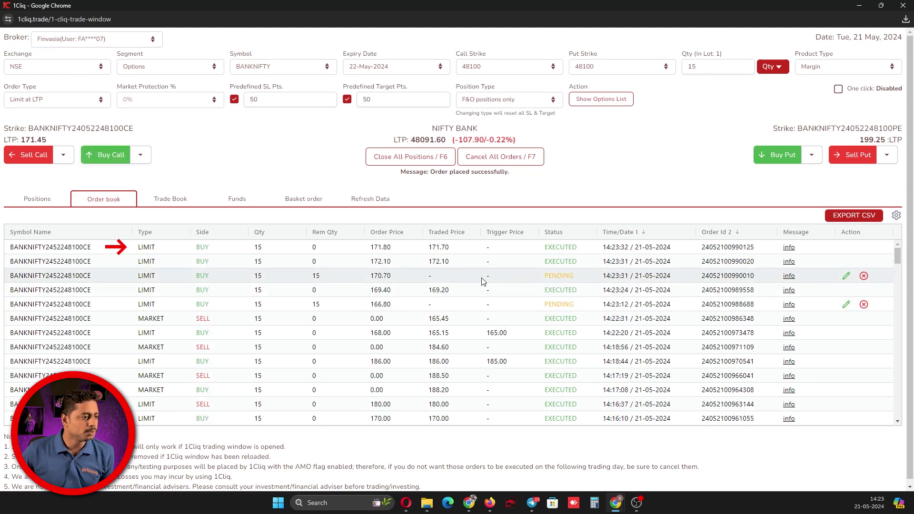
pyautogui.click(107, 156)
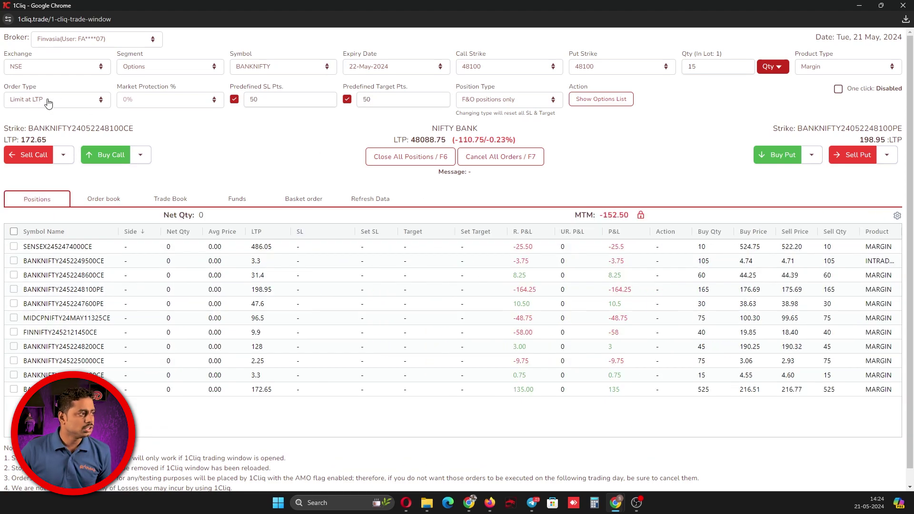
# Step: Review the order type choices, keep Limit at LTP, and open the Favourite setting page in the main 1Cliq window
pyautogui.click(48, 102)
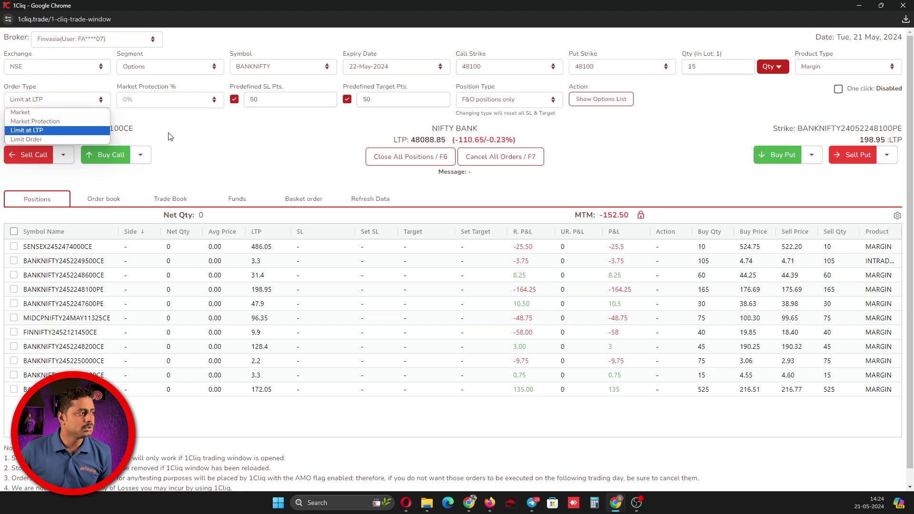
pyautogui.click(33, 130)
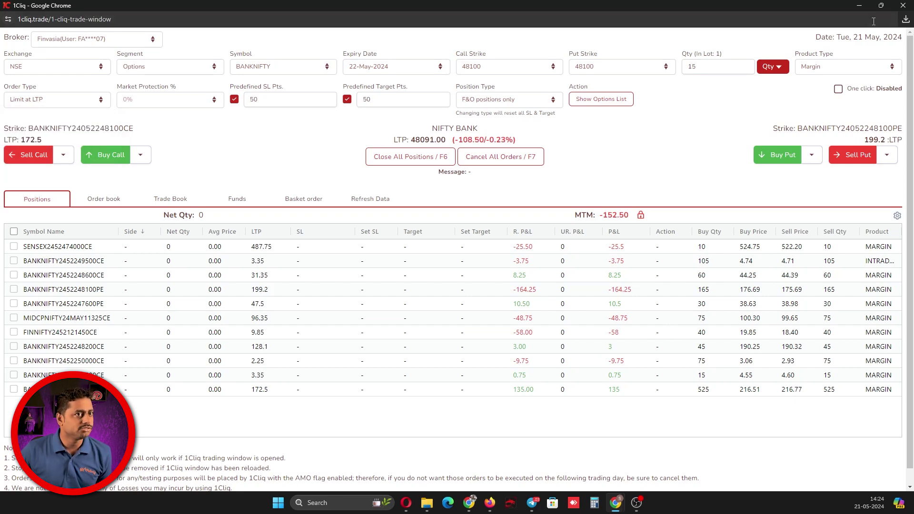
pyautogui.moveTo(787, 3); pyautogui.dragTo(752, 185)
pyautogui.click(74, 193)
pyautogui.click(56, 150)
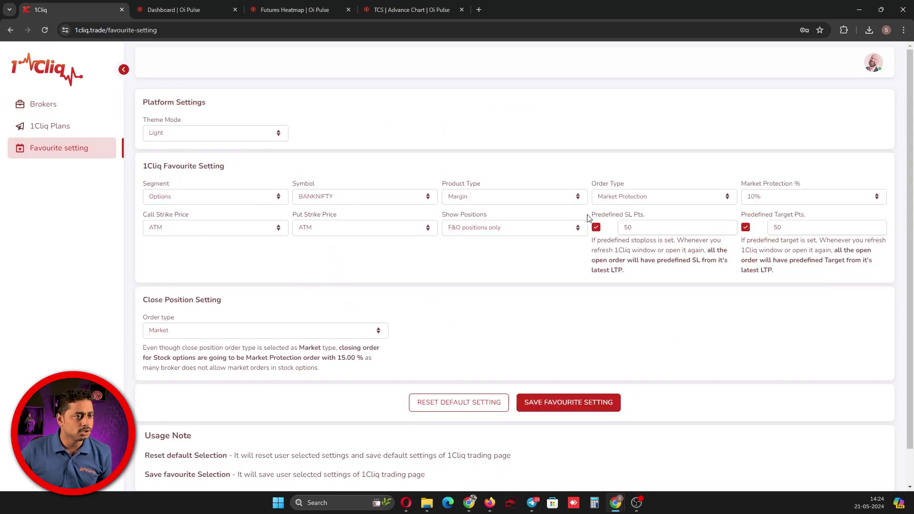
# Step: Save the favourite settings with Market Protection as the default order type and 10% as the market protection
pyautogui.click(678, 200)
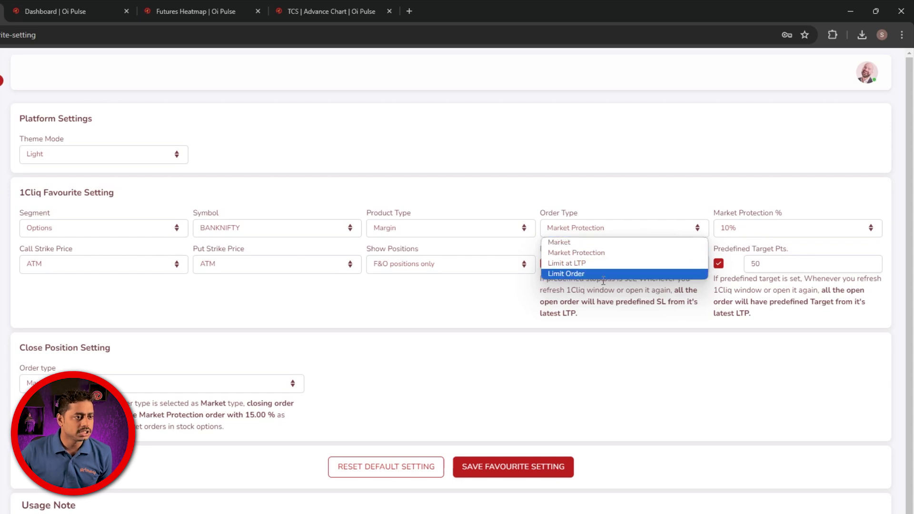
pyautogui.click(596, 252)
pyautogui.click(737, 238)
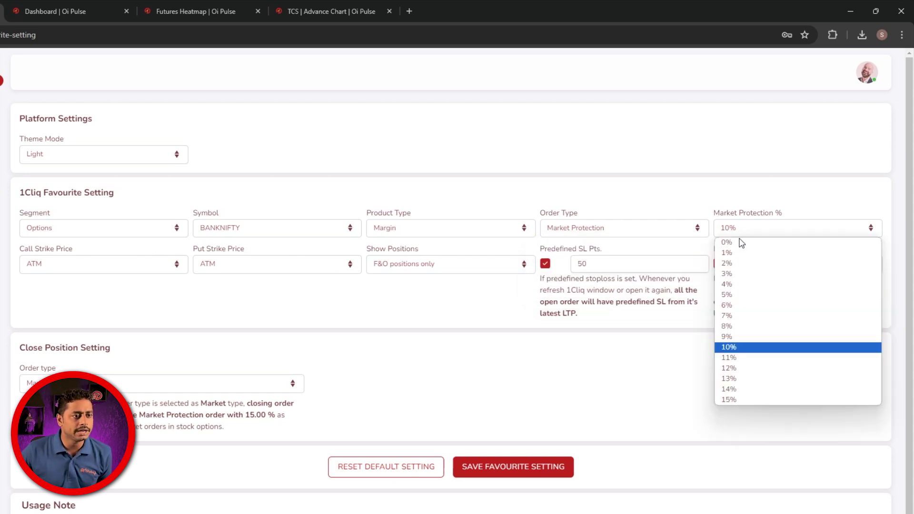
pyautogui.click(751, 348)
pyautogui.click(591, 417)
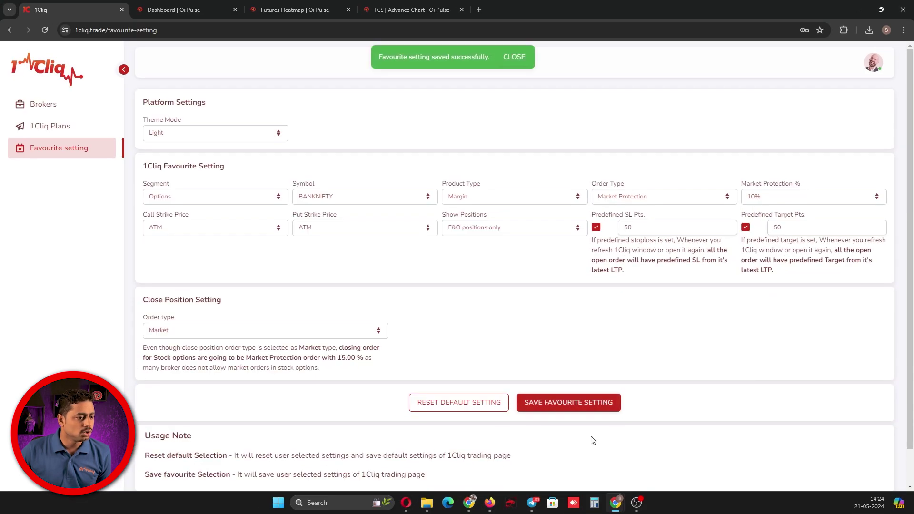
# Step: Return to the 1Cliq trade window, maximize it, and reload the page to apply the saved favourite settings
pyautogui.moveTo(616, 503)
pyautogui.click(666, 455)
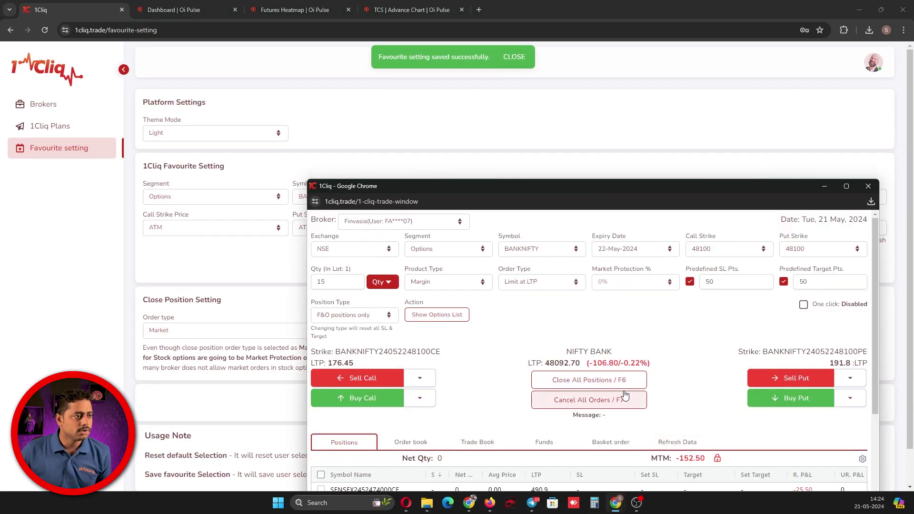
pyautogui.click(847, 186)
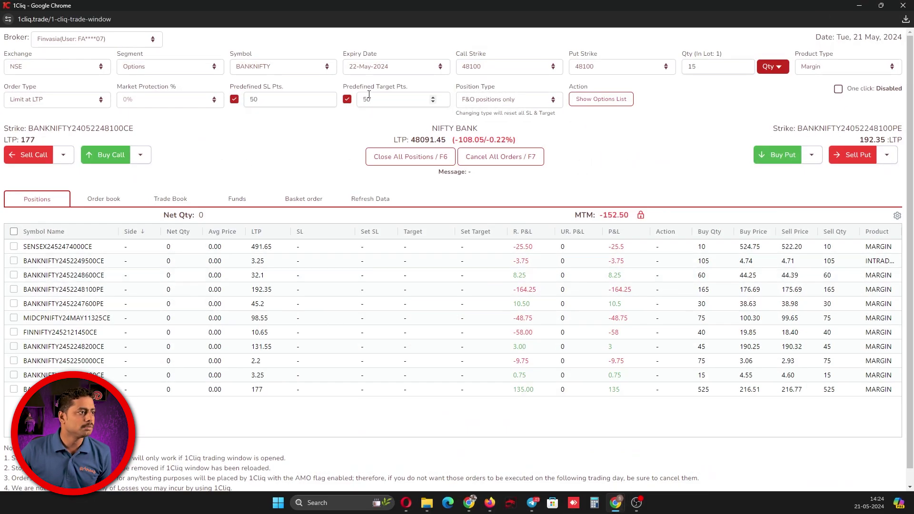
pyautogui.rightClick(251, 129)
pyautogui.click(302, 164)
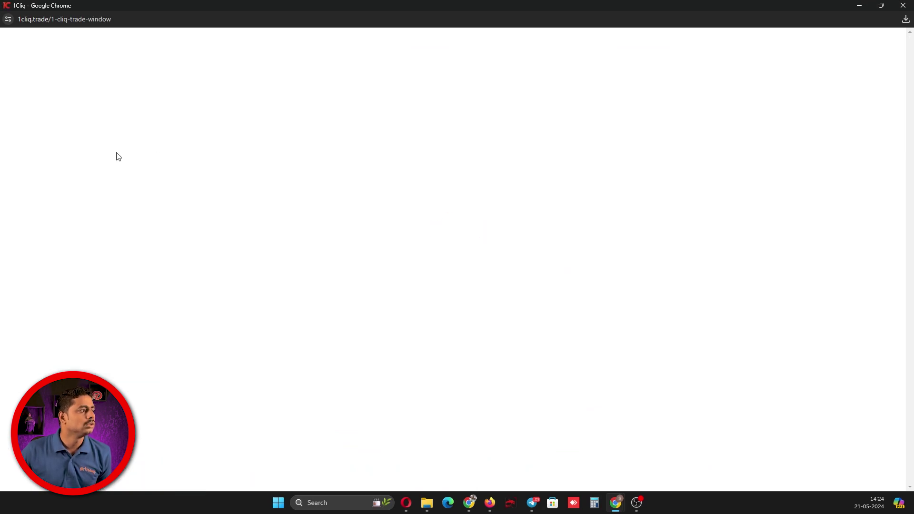